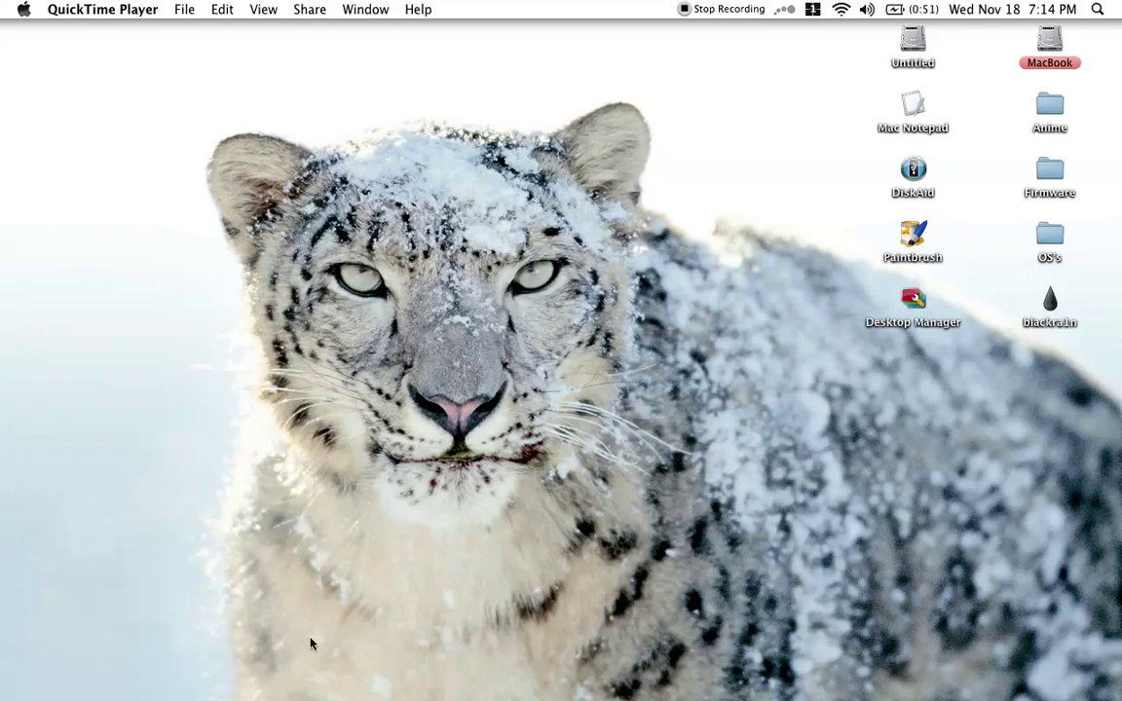
- Launch Safari from the Dock so the Yahoo home page appears
{"action": "mouse_move", "coordinate": [336, 697]}
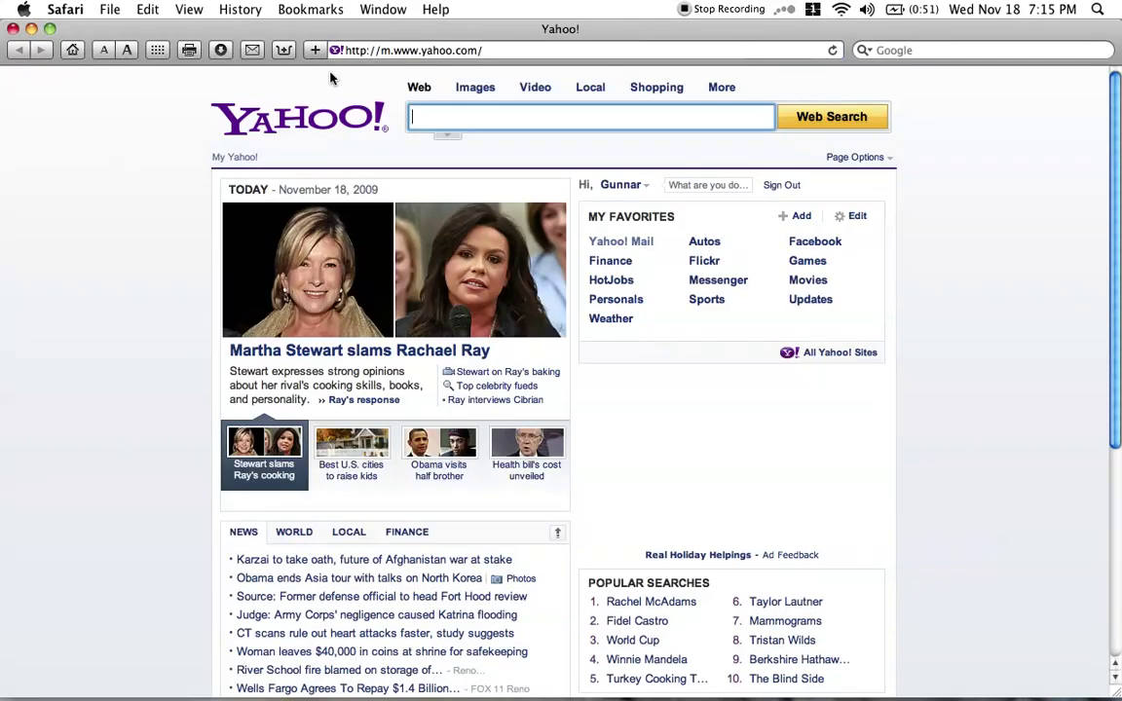
- Go to the 'Download – µTorrent' bookmark, showing utorrent.com/downloads with µTorrent 1.8.5
{"action": "left_click", "coordinate": [330, 11]}
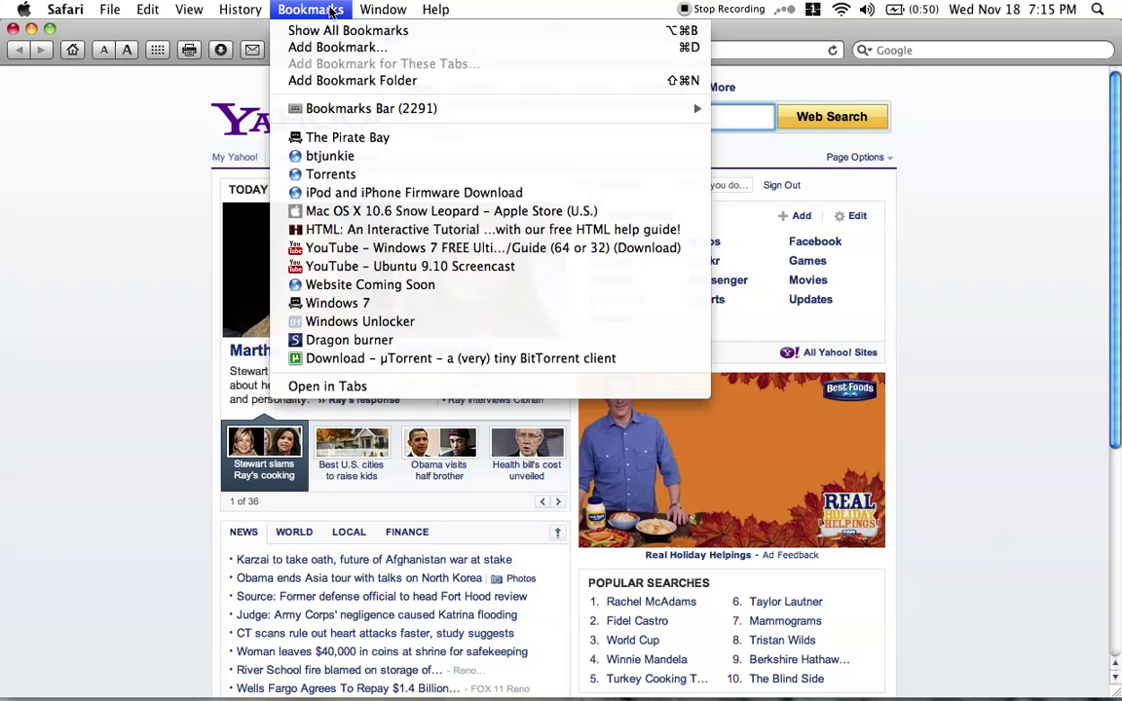
{"action": "left_click", "coordinate": [386, 360]}
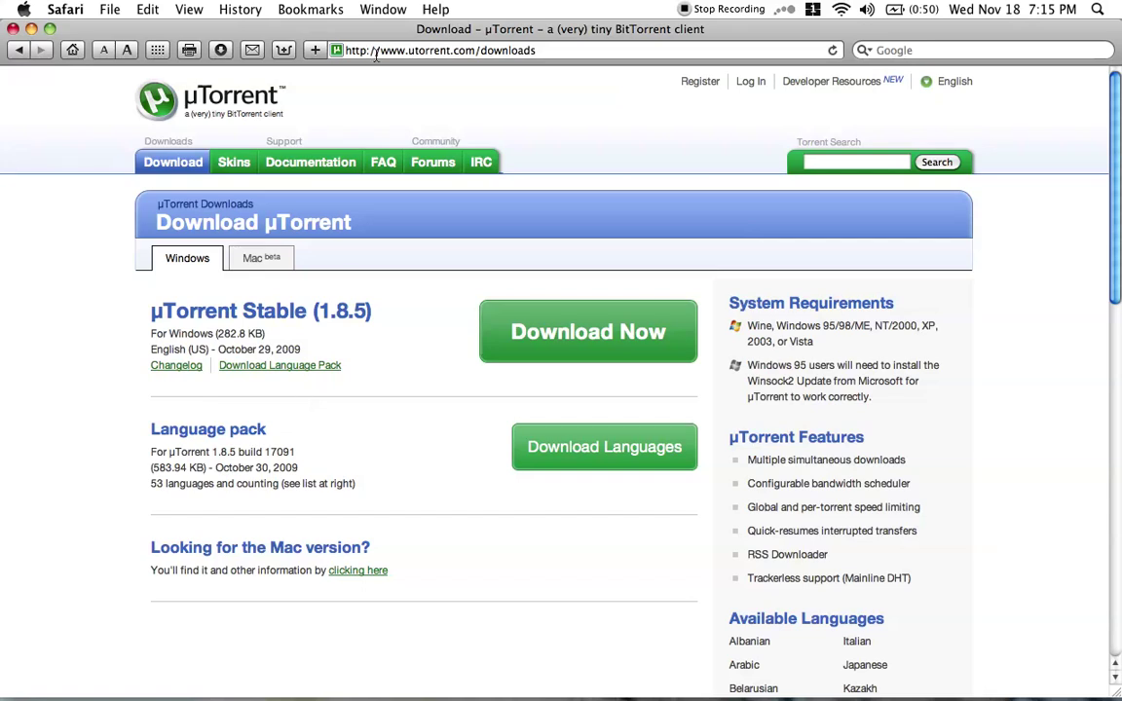
{"action": "left_click", "coordinate": [310, 11]}
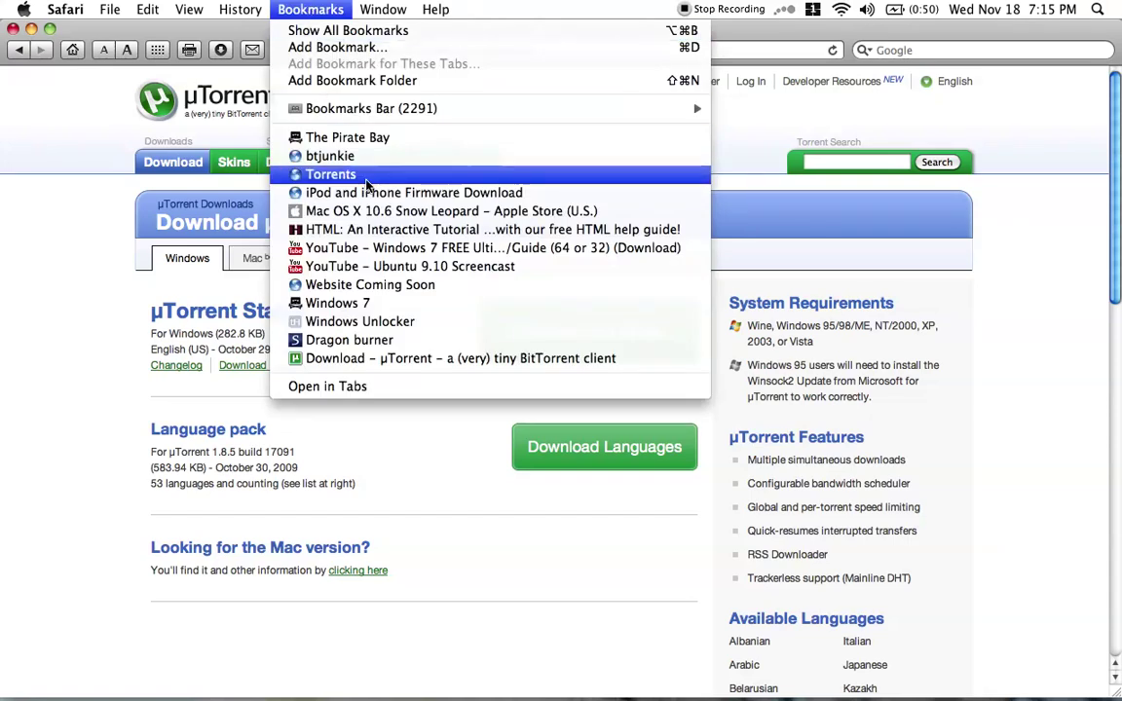
- Open the Windows 7 bookmark and scroll through the 3 GiB Windows 7 x64 Ultimate torrent page
{"action": "left_click", "coordinate": [385, 304]}
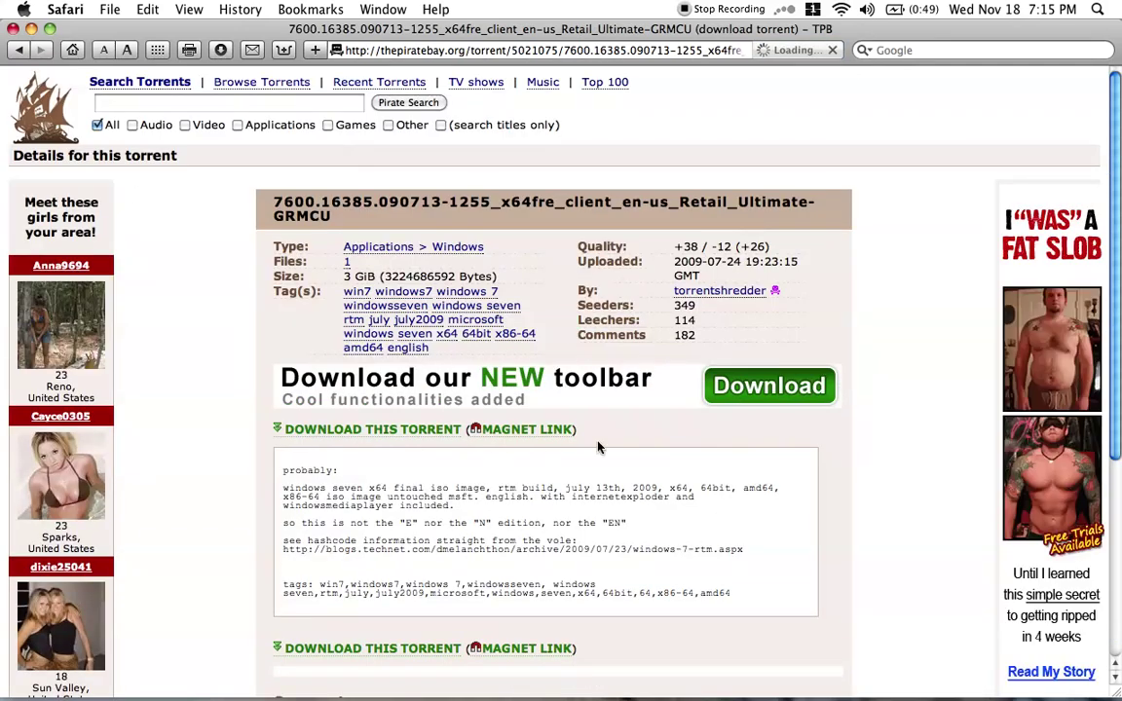
{"action": "scroll", "coordinate": [245, 258], "scroll_direction": "down", "scroll_amount": 5}
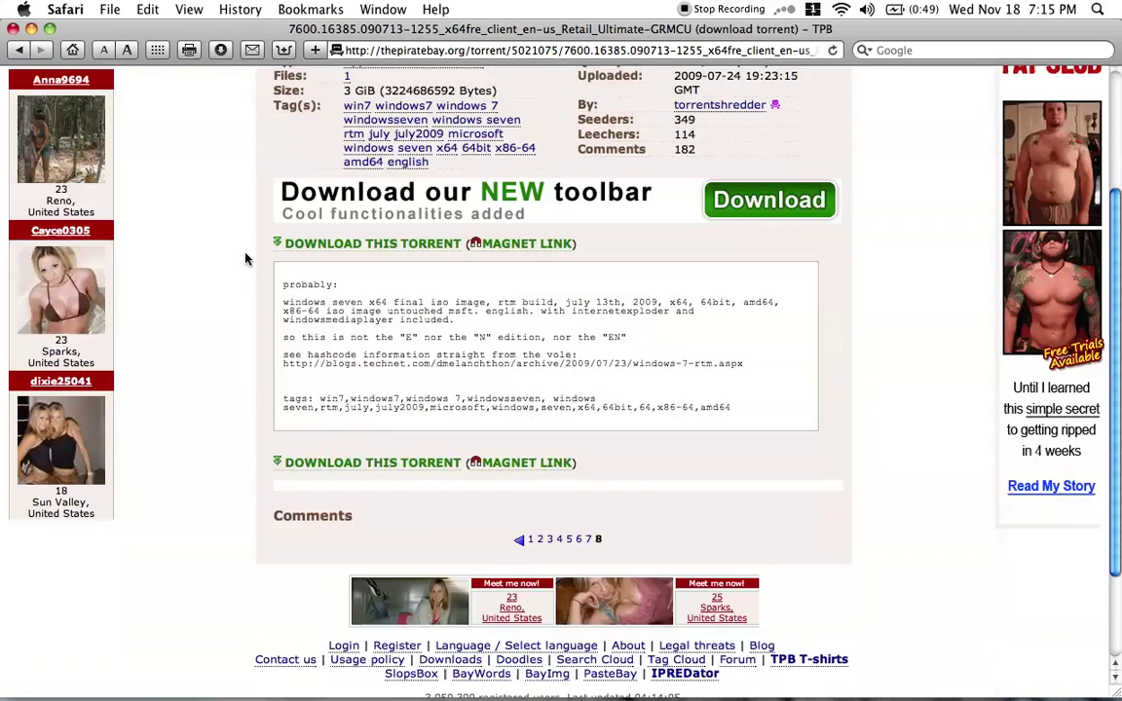
{"action": "scroll", "coordinate": [245, 258], "scroll_direction": "down", "scroll_amount": 1}
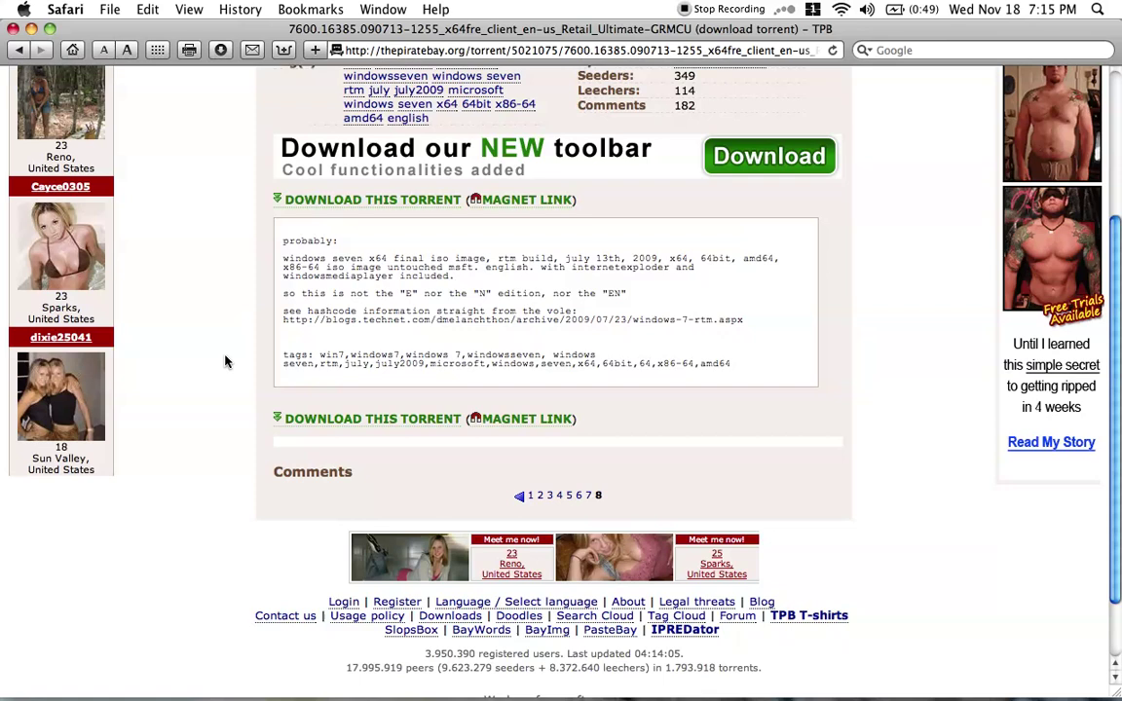
{"action": "scroll", "coordinate": [225, 362], "scroll_direction": "up", "scroll_amount": 6}
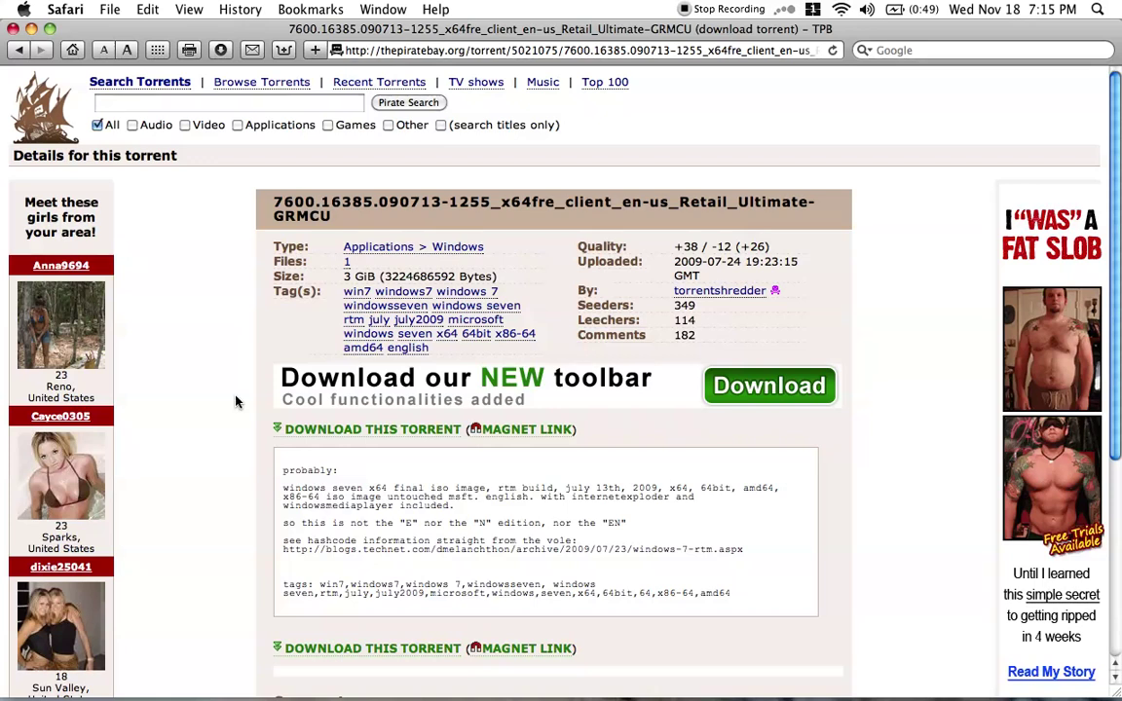
- Open the Windows Unlocker bookmark and scroll through the 'Windows 7 Activator-HAZAR' torrentHound page
{"action": "left_click", "coordinate": [312, 10]}
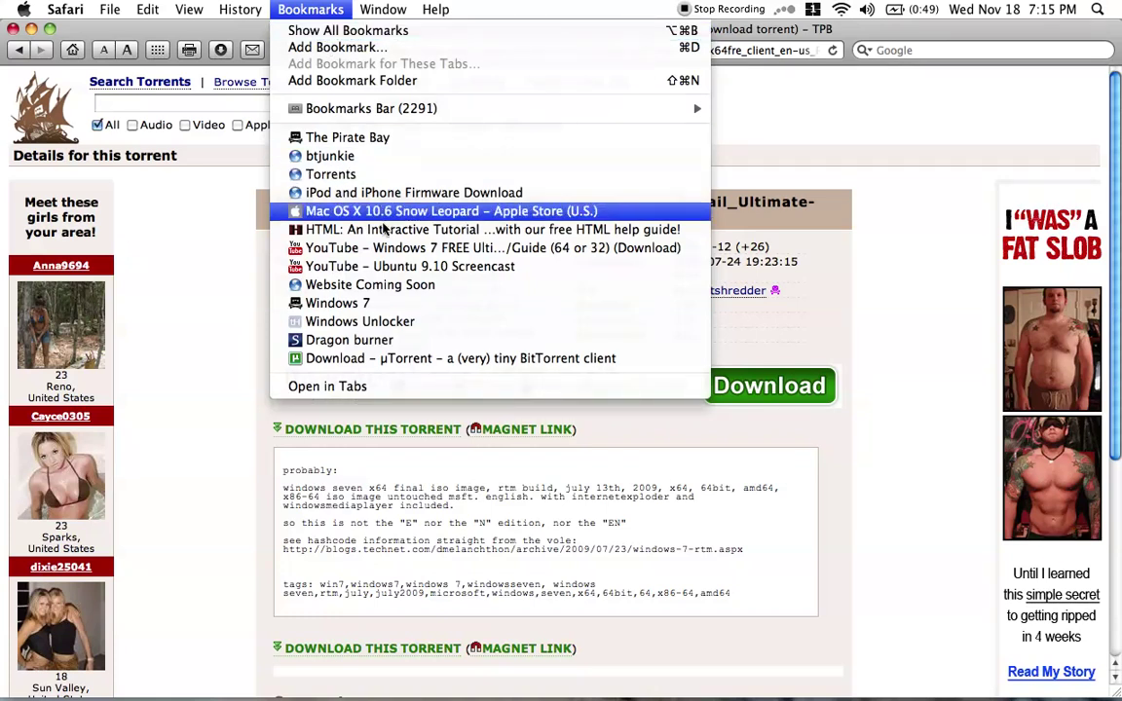
{"action": "left_click", "coordinate": [351, 321]}
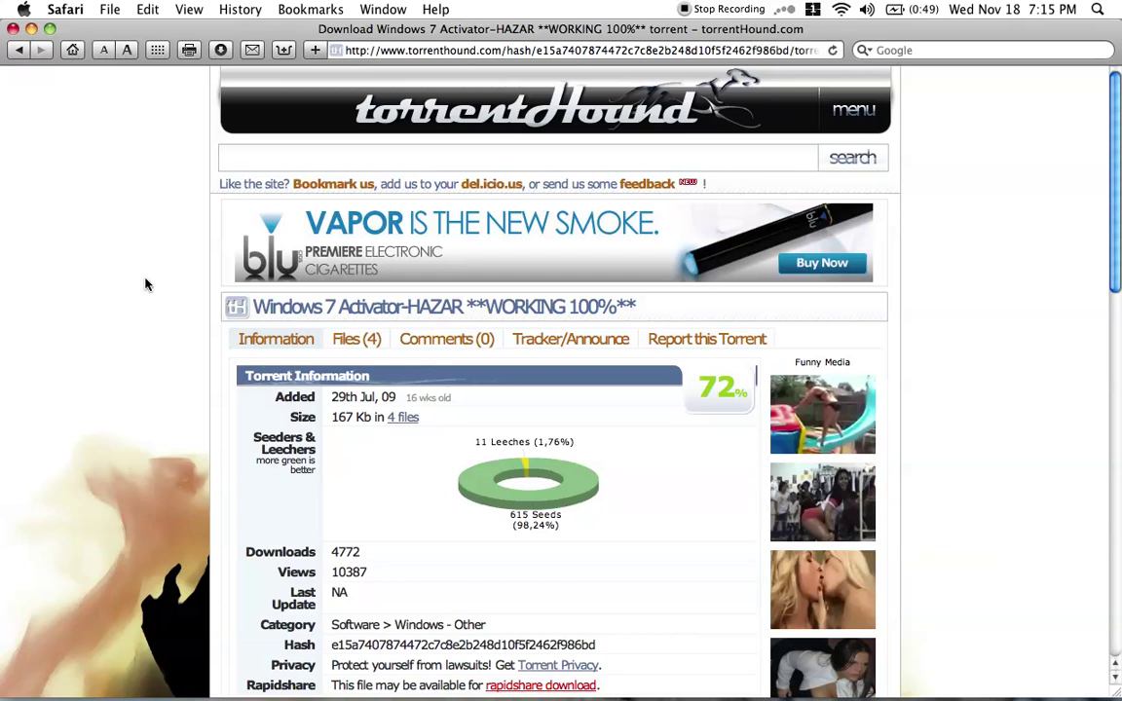
{"action": "scroll", "coordinate": [145, 285], "scroll_direction": "down", "scroll_amount": 5}
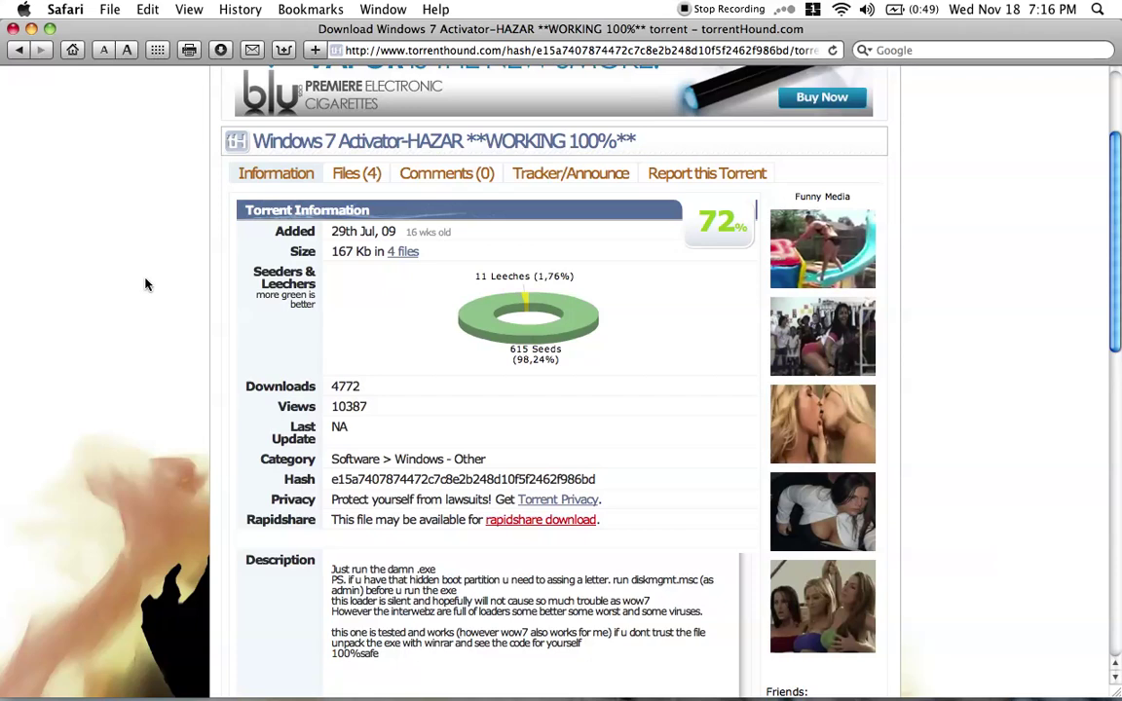
{"action": "scroll", "coordinate": [145, 284], "scroll_direction": "down", "scroll_amount": 10}
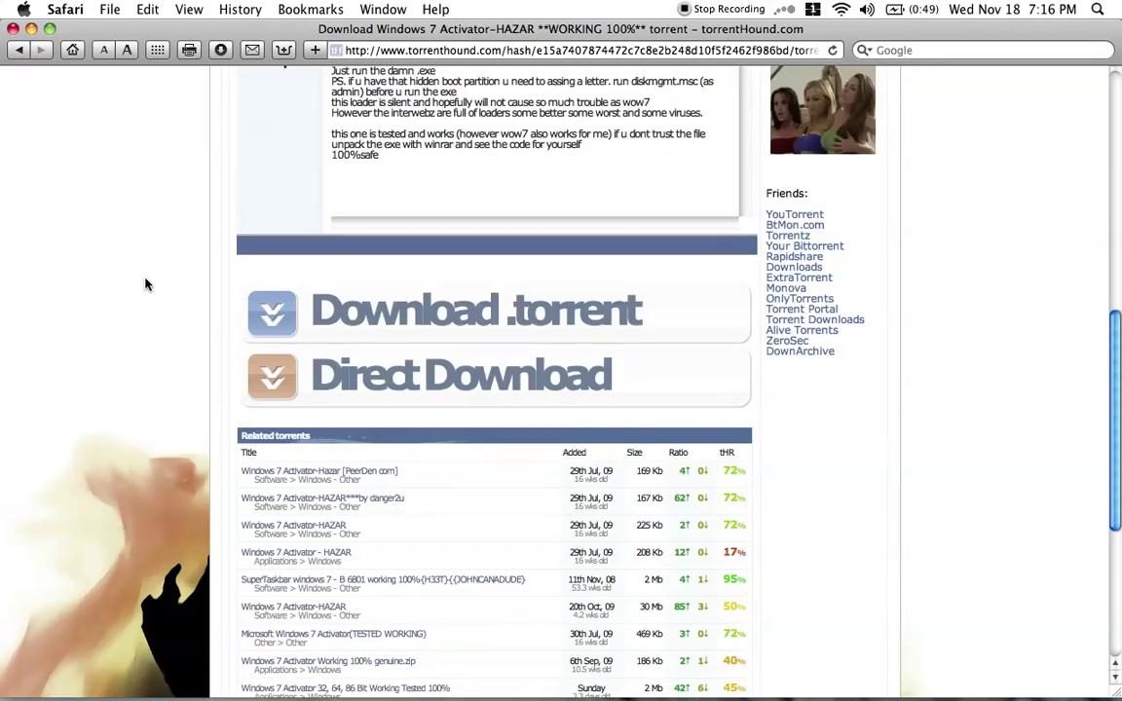
{"action": "scroll", "coordinate": [145, 285], "scroll_direction": "up", "scroll_amount": 6}
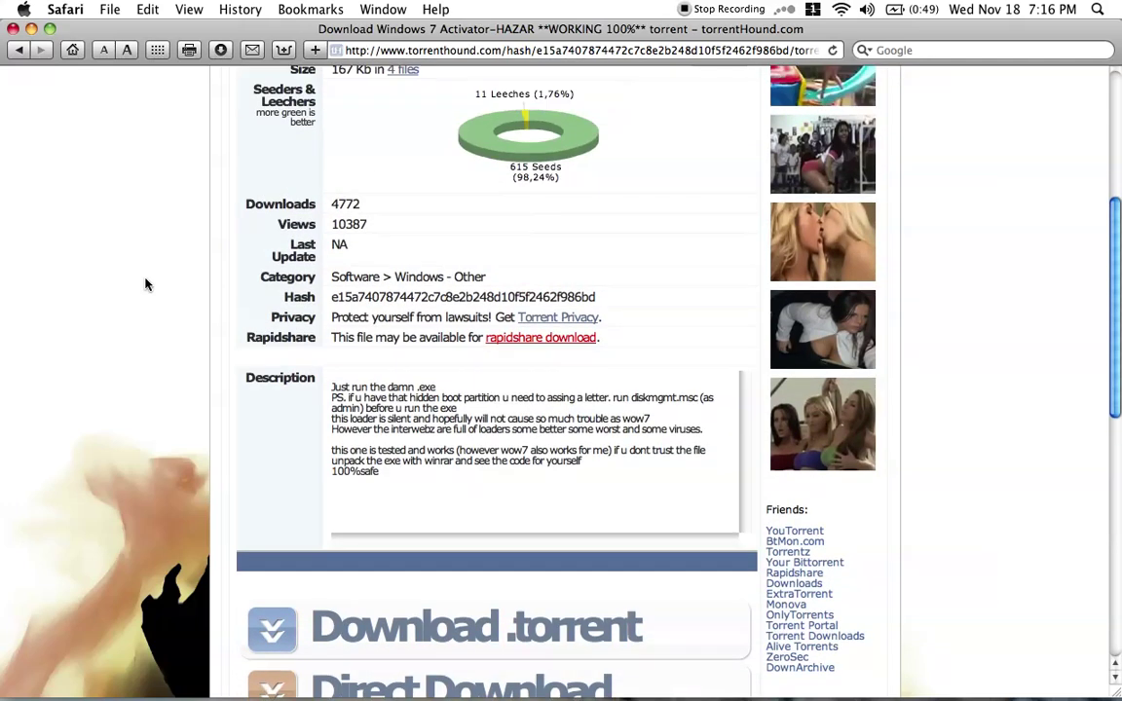
{"action": "scroll", "coordinate": [145, 284], "scroll_direction": "up", "scroll_amount": 7}
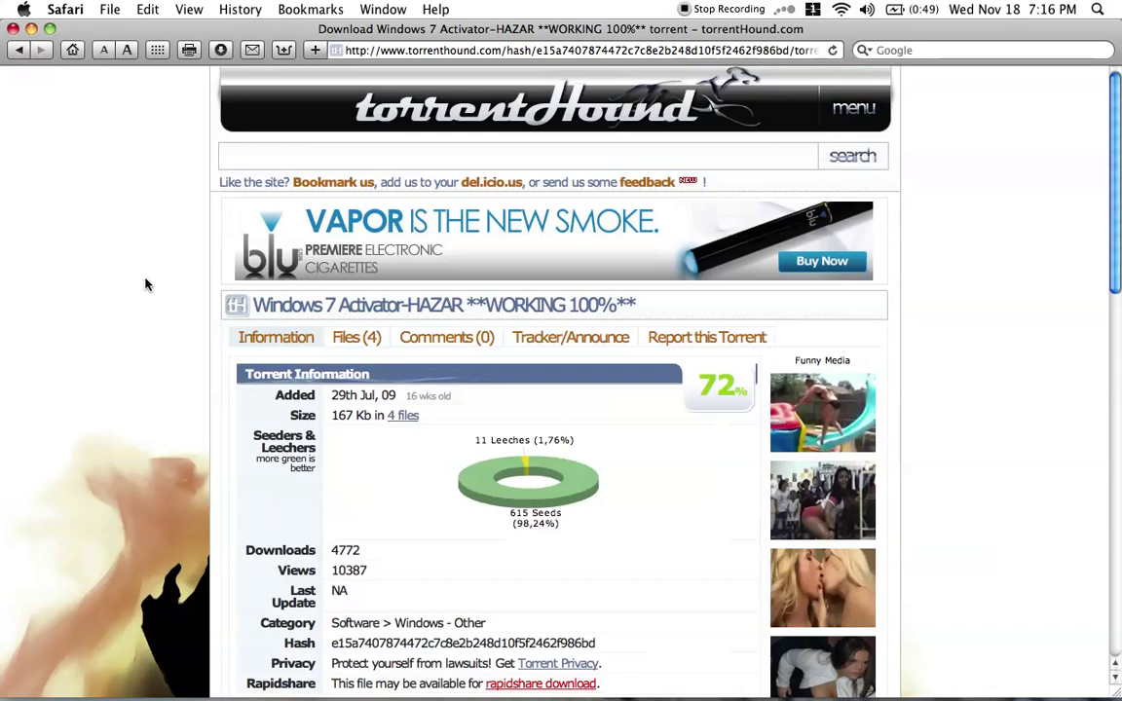
{"action": "left_click", "coordinate": [284, 13]}
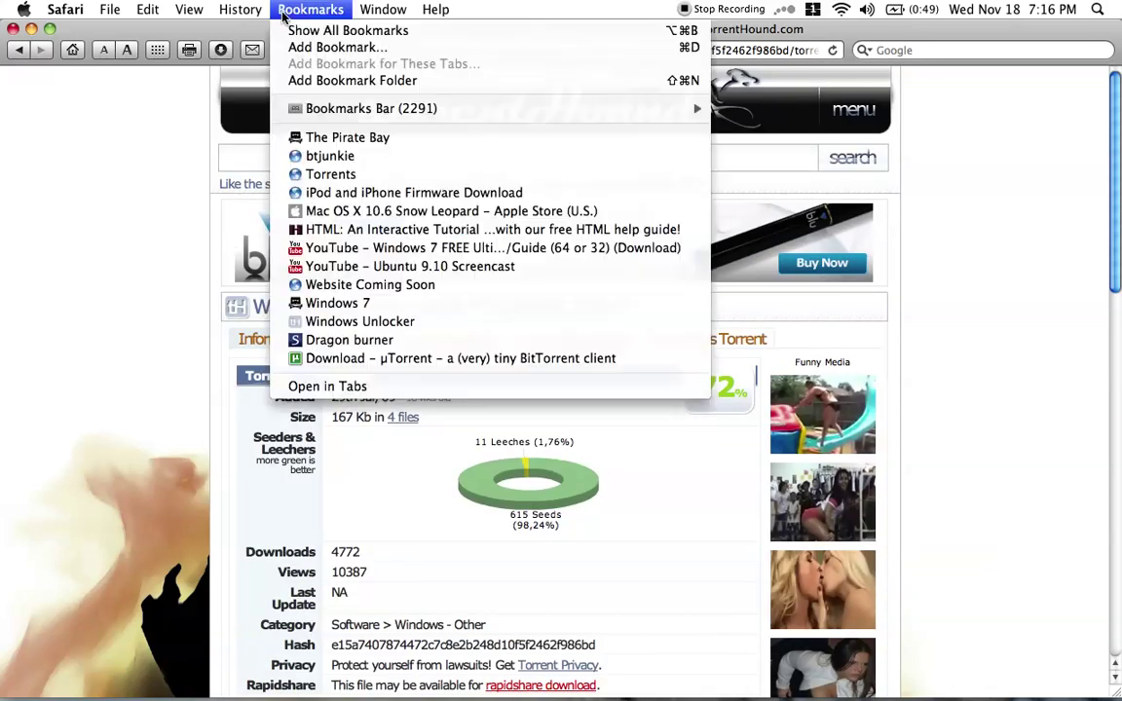
{"action": "left_click", "coordinate": [168, 122]}
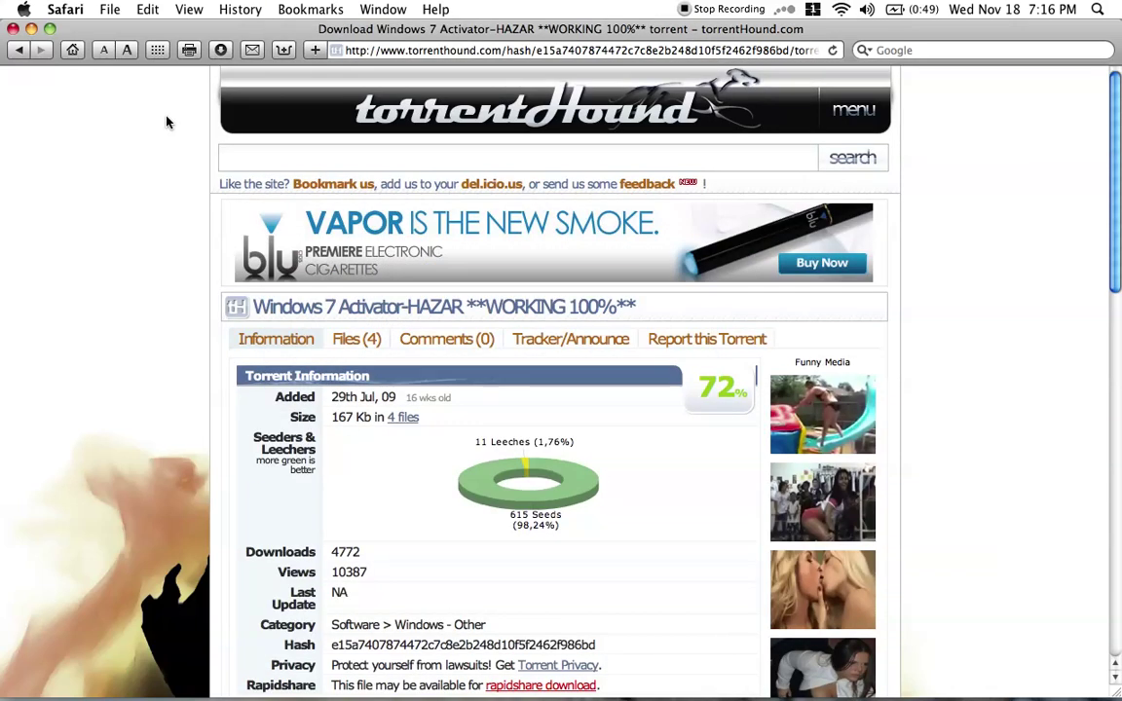
- Quit Safari, launch VMware Fusion, and accept the missing CD-ROM image alert so Windows Server 2008 boots
{"action": "left_click", "coordinate": [65, 8]}
{"action": "left_click", "coordinate": [98, 269]}
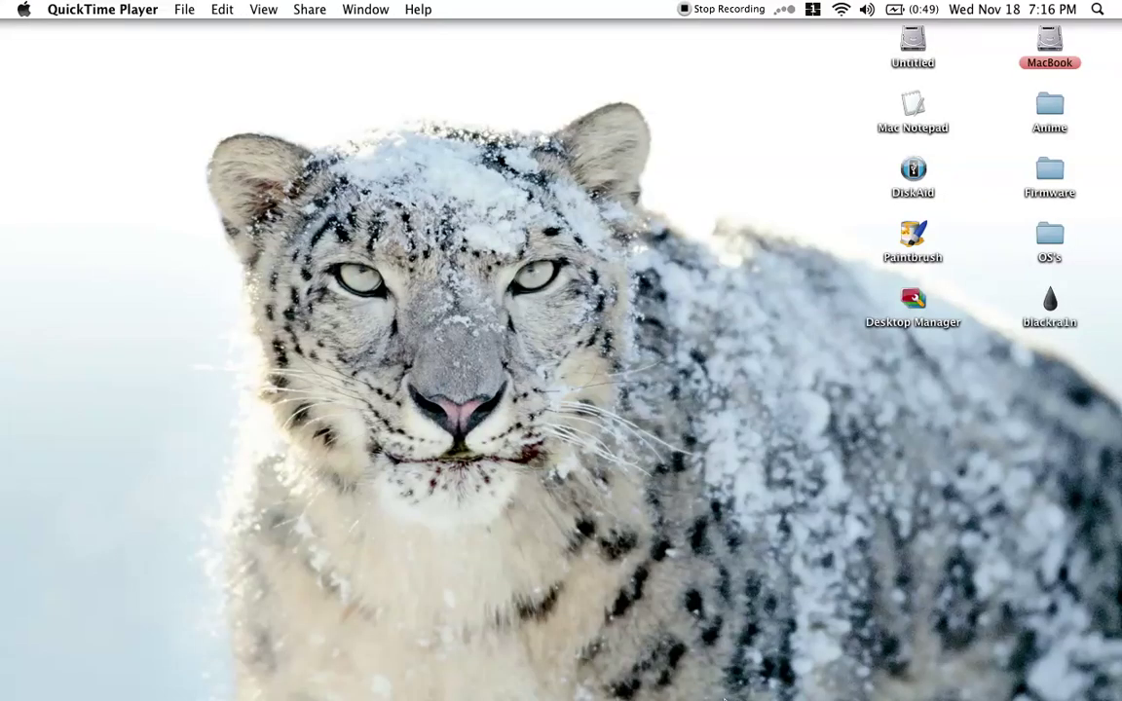
{"action": "mouse_move", "coordinate": [724, 698]}
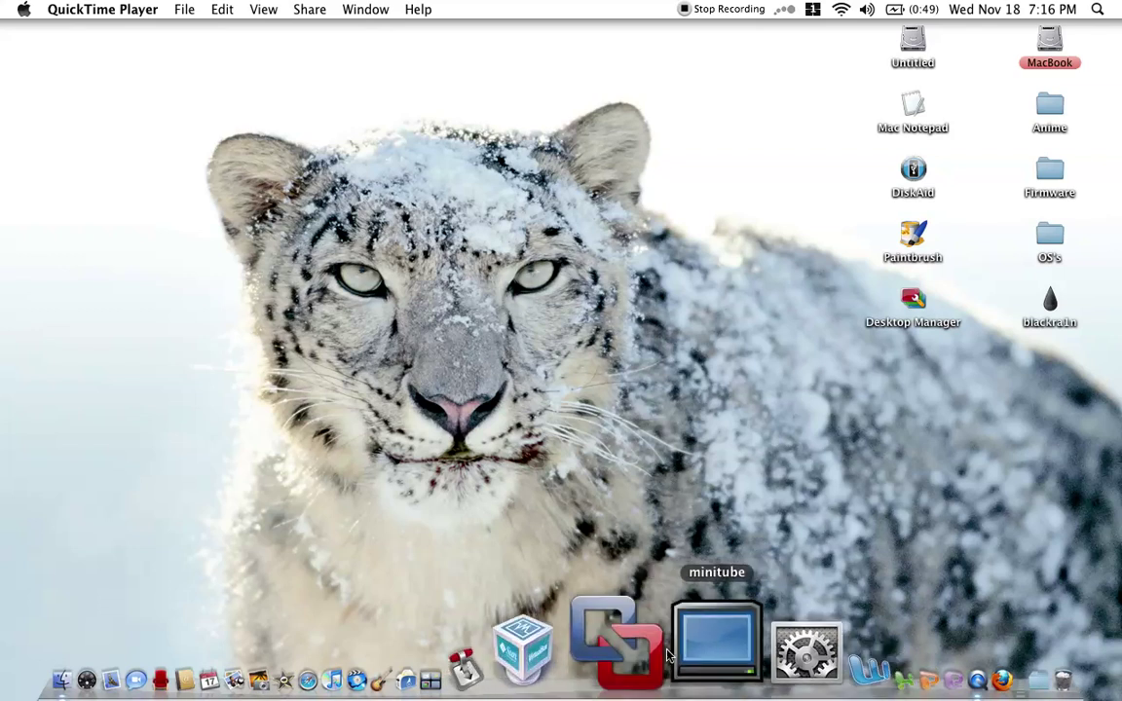
{"action": "left_click", "coordinate": [624, 638]}
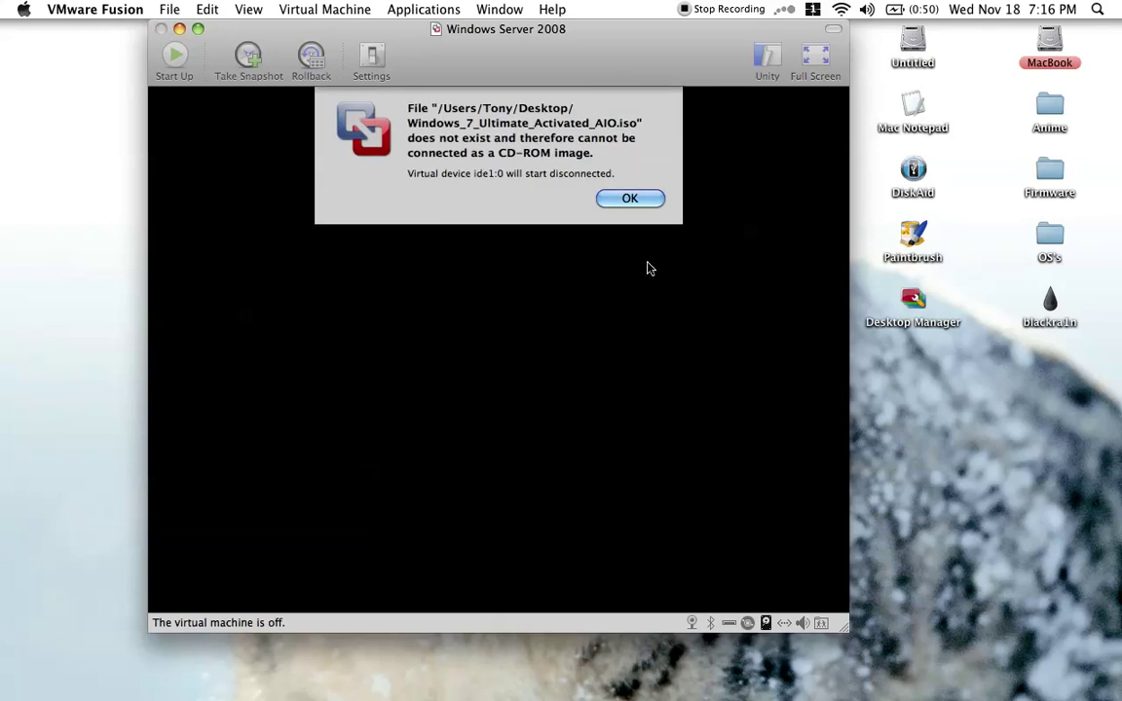
{"action": "left_click", "coordinate": [630, 199]}
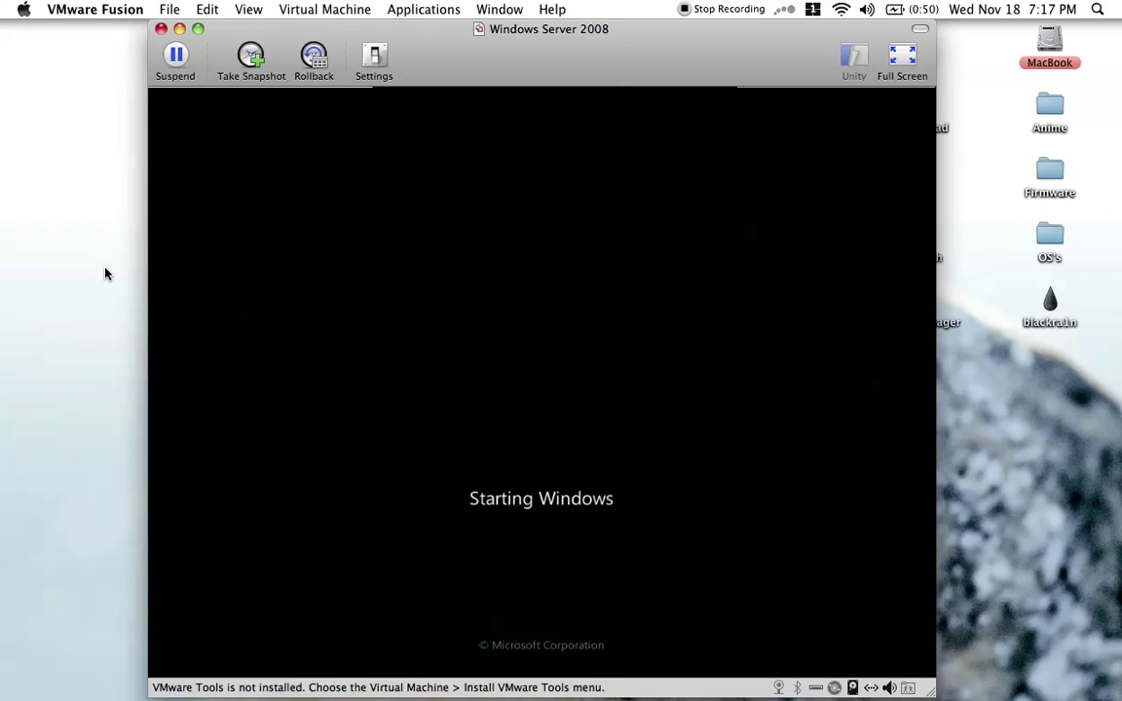
- Relaunch Safari and open the bookmarked Dragon Burn download page
{"action": "mouse_move", "coordinate": [467, 694]}
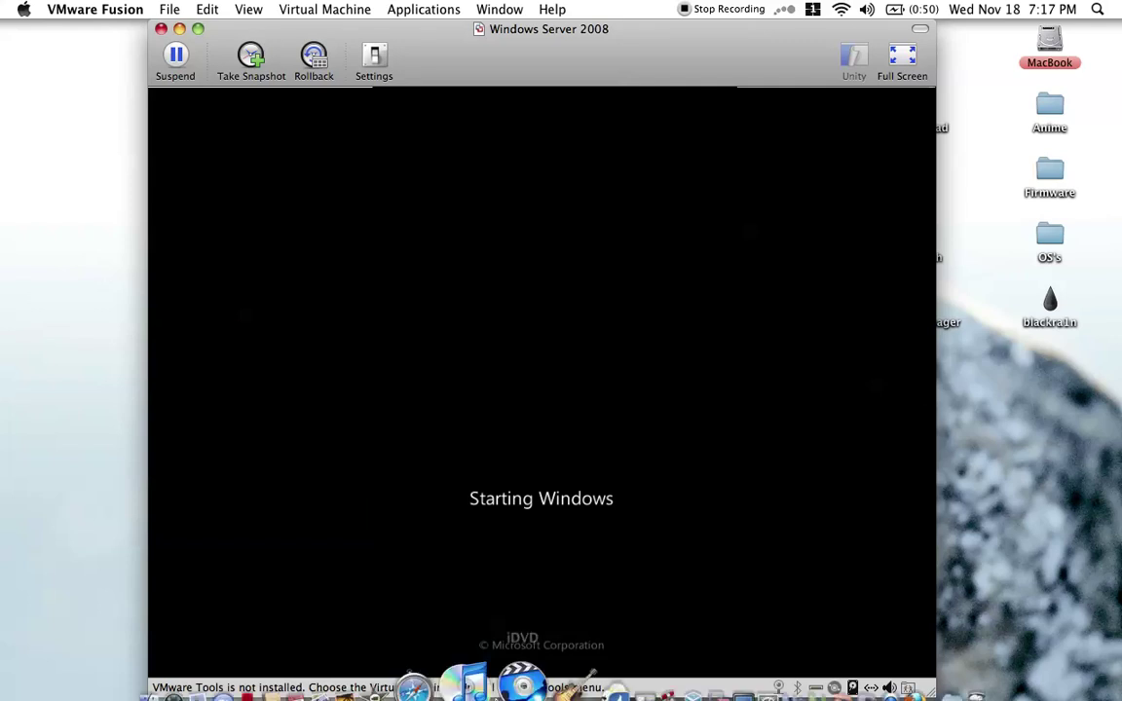
{"action": "left_click", "coordinate": [459, 679]}
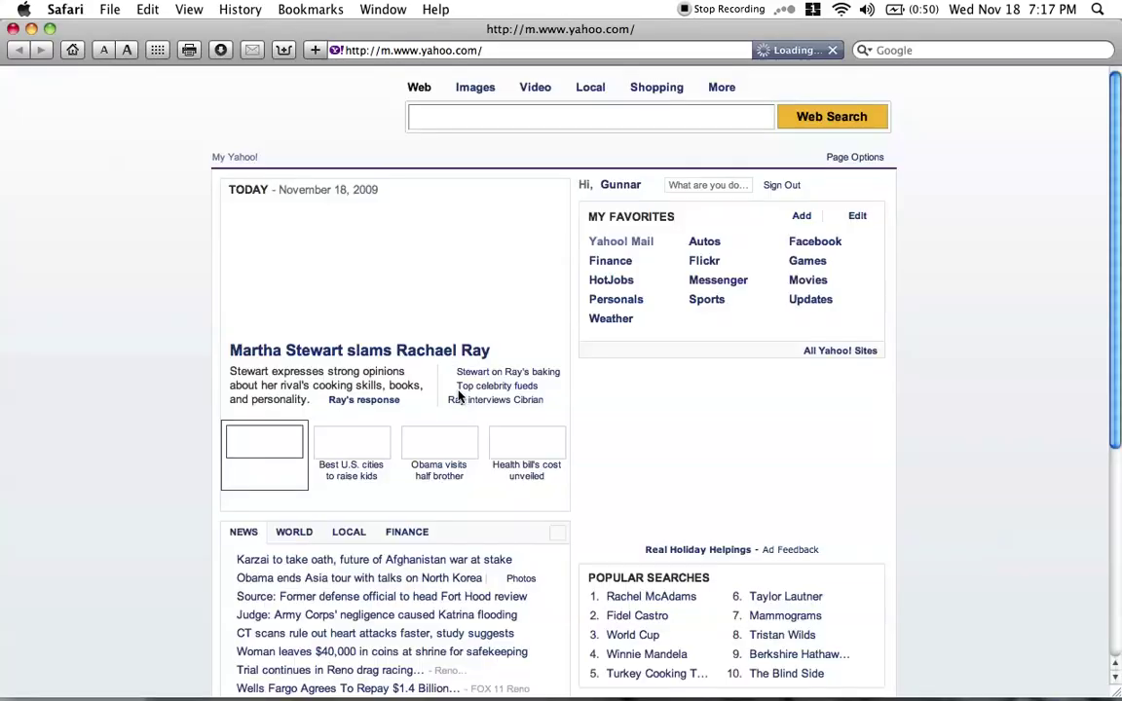
{"action": "left_click", "coordinate": [329, 16]}
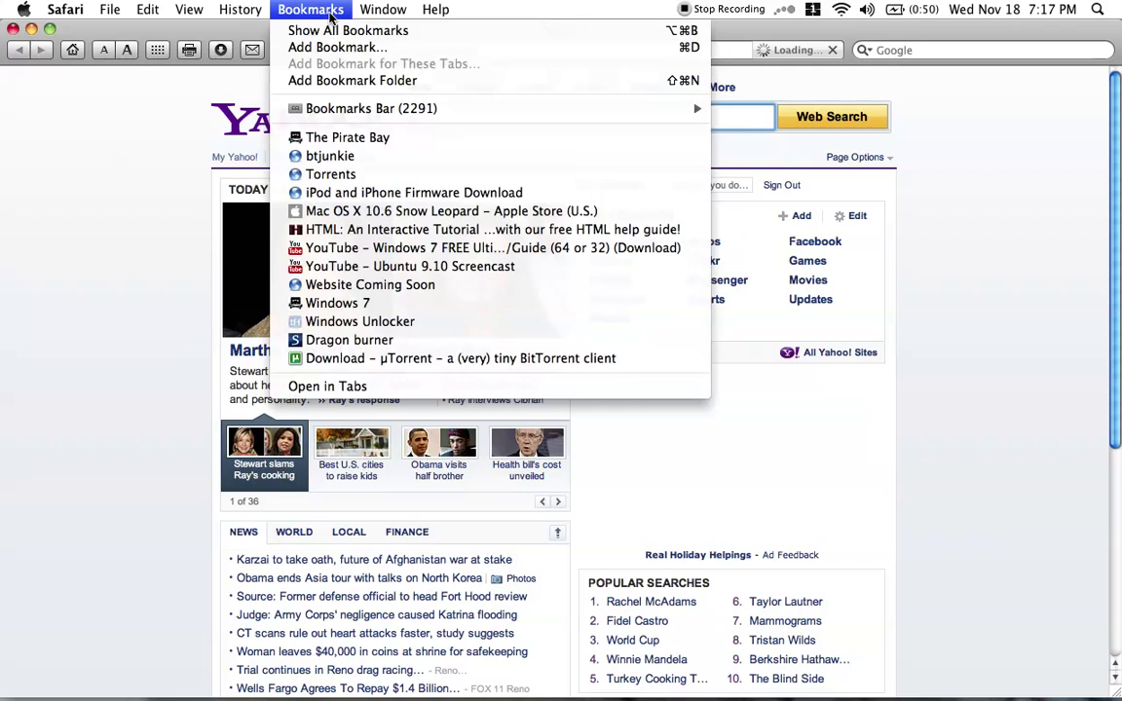
{"action": "key", "text": "Escape"}
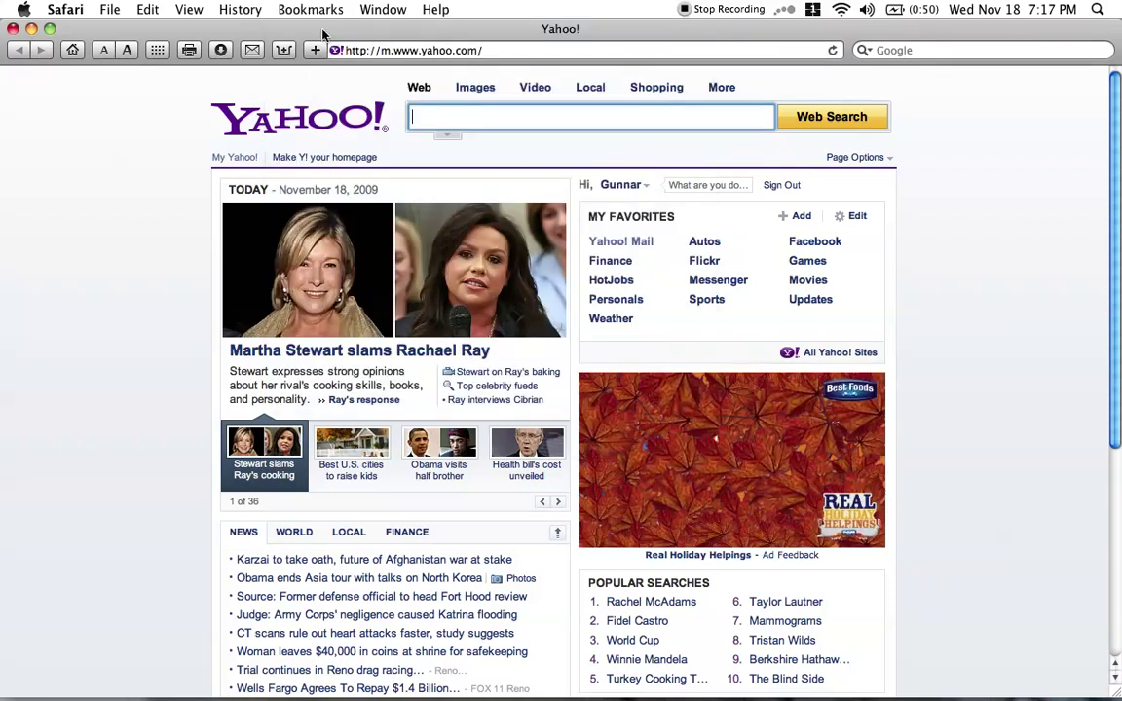
{"action": "left_click", "coordinate": [301, 11]}
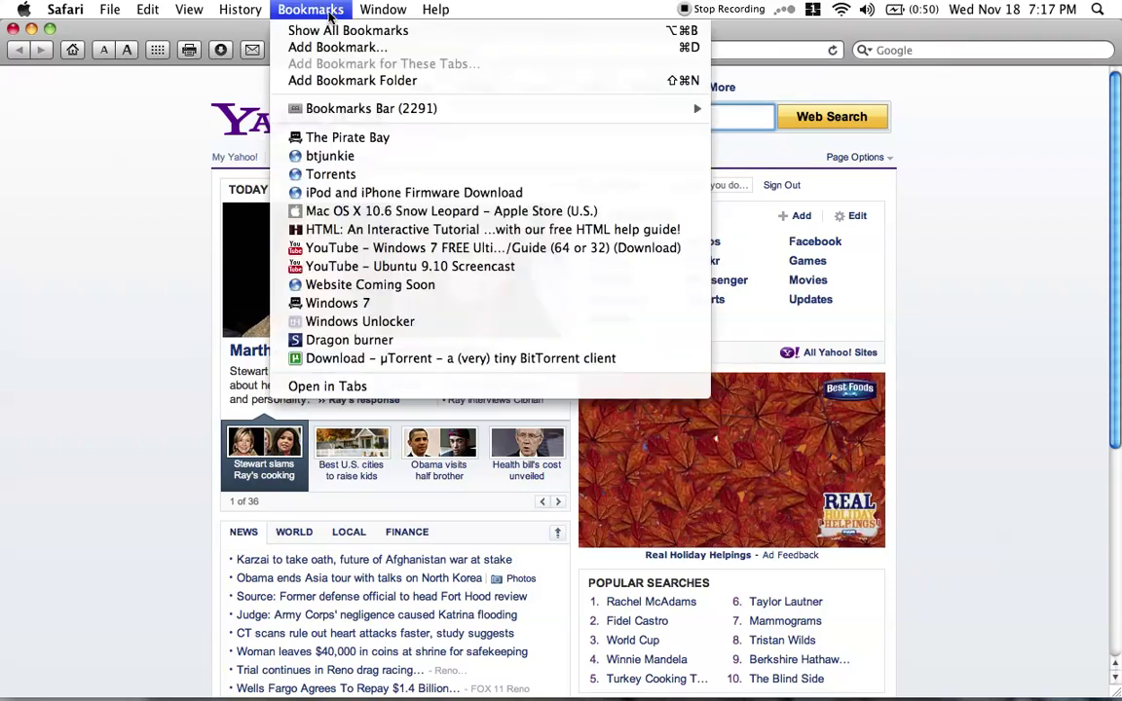
{"action": "left_click", "coordinate": [345, 349]}
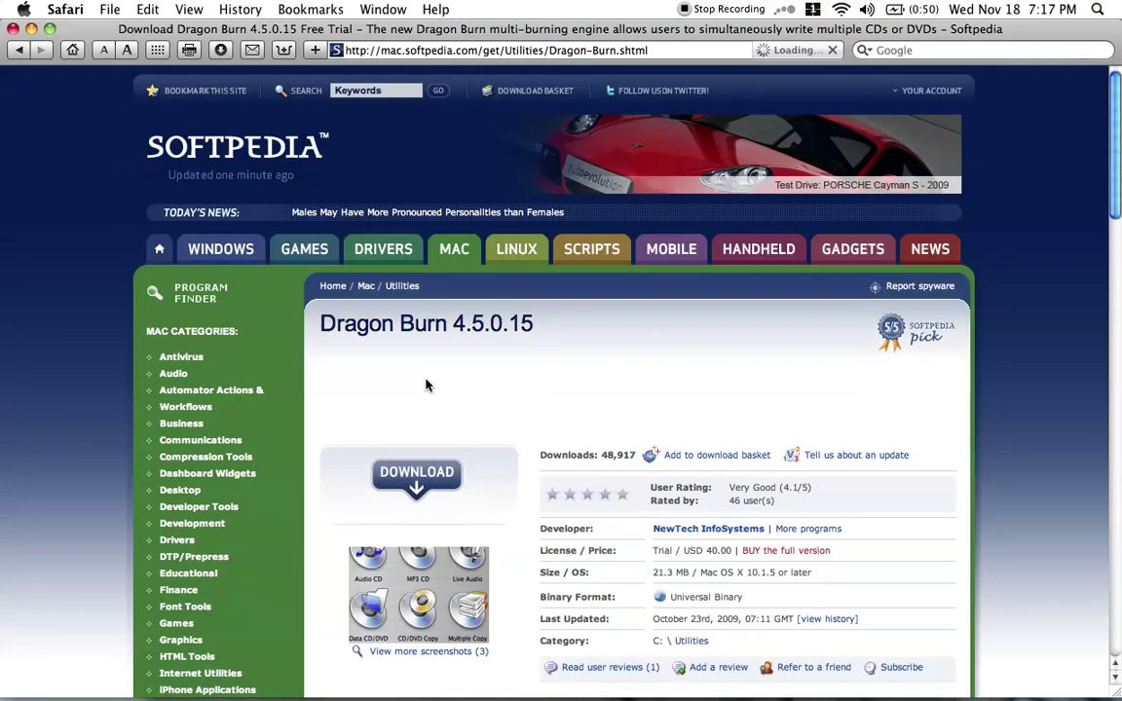
{"action": "scroll", "coordinate": [425, 385], "scroll_direction": "down", "scroll_amount": 3}
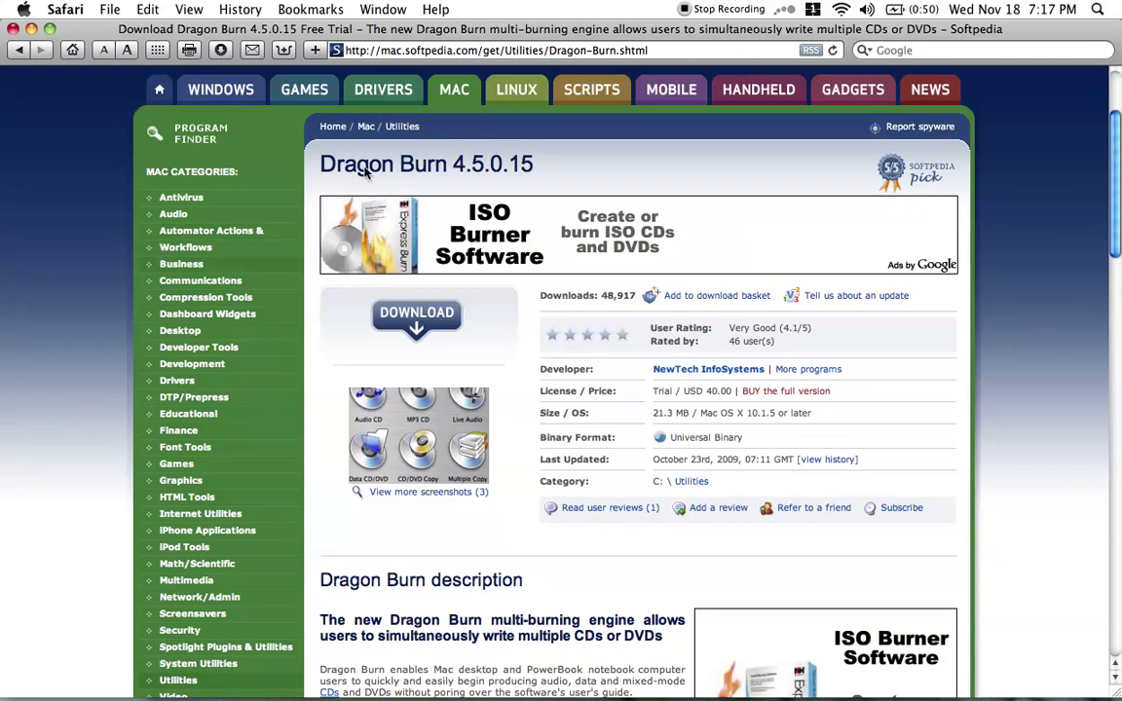
- Minimize Safari to reveal the Windows Server 2008 VM on its Starting Windows screen
{"action": "left_click", "coordinate": [310, 9]}
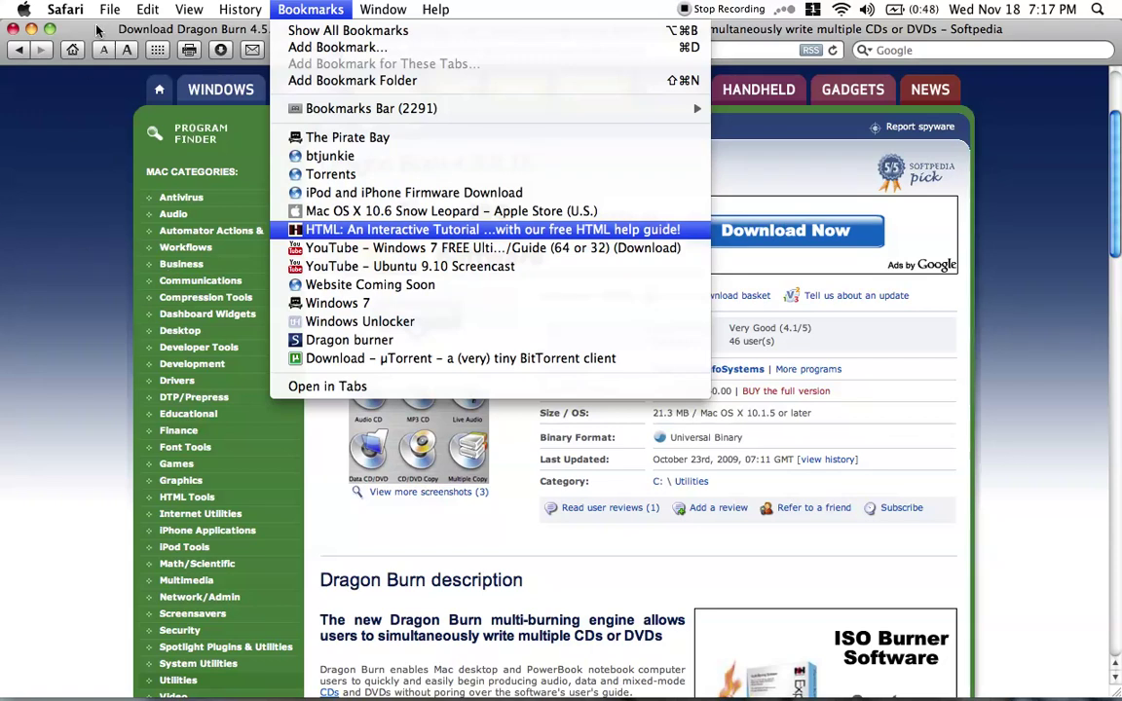
{"action": "left_click", "coordinate": [66, 135]}
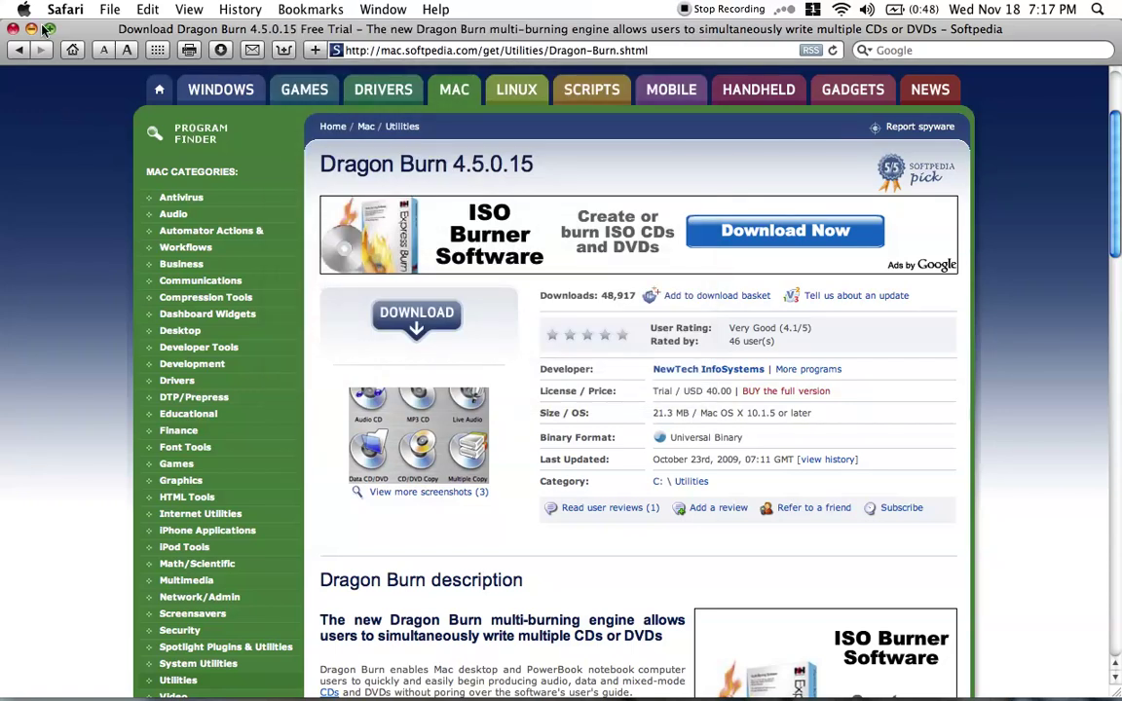
{"action": "left_click", "coordinate": [33, 30]}
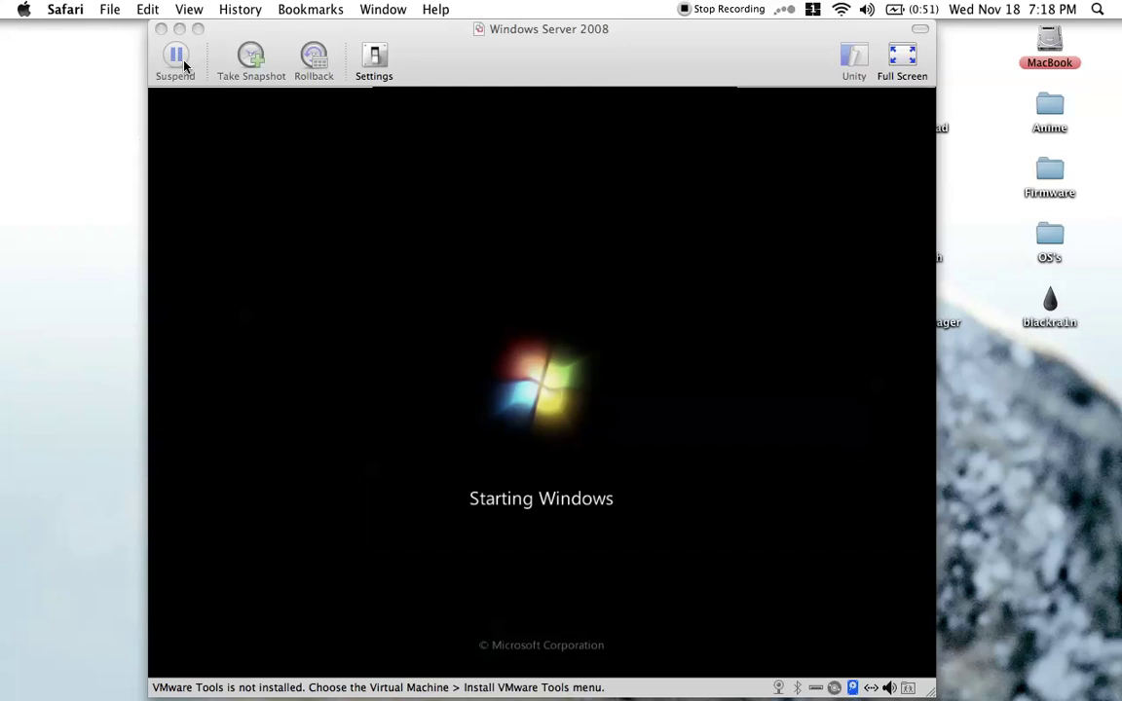
- Minimize the booting VM and start a new machine from the Virtual Machine Library
{"action": "left_click", "coordinate": [179, 30]}
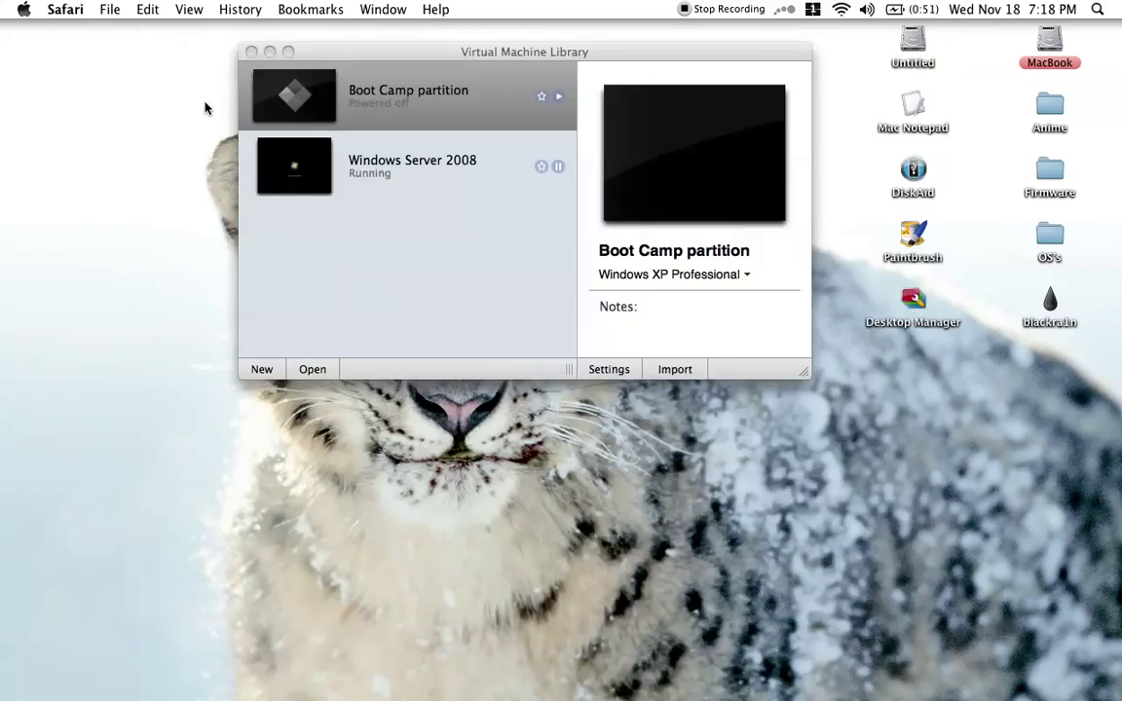
{"action": "left_click", "coordinate": [261, 370]}
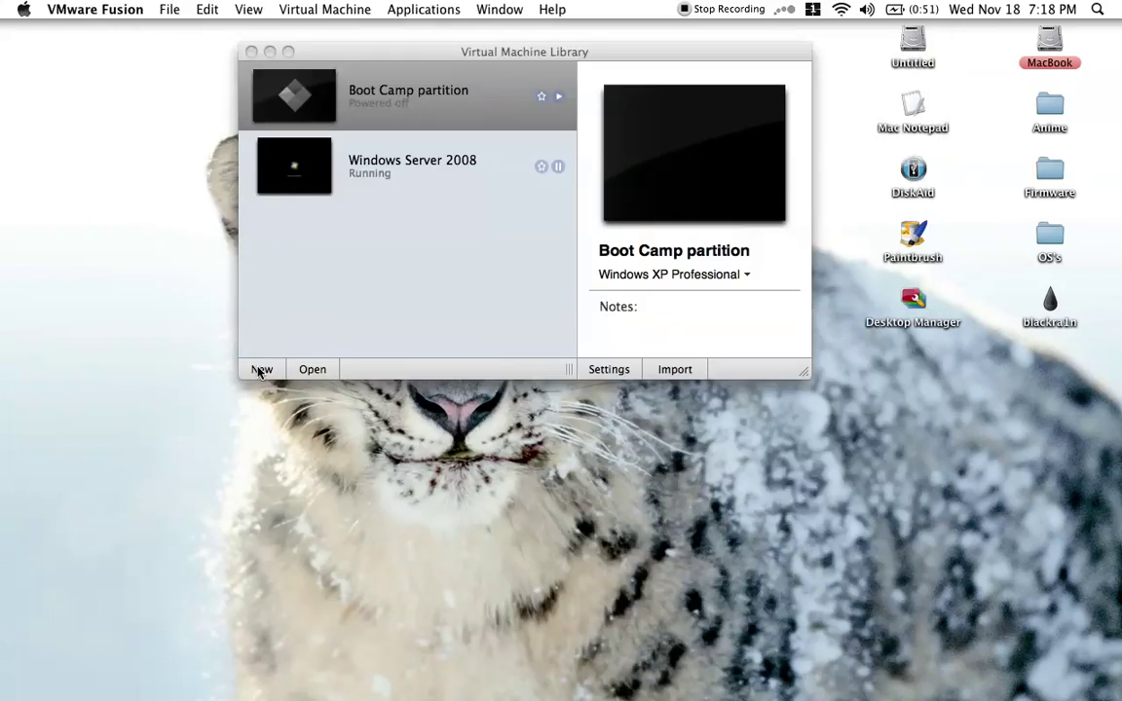
{"action": "left_click", "coordinate": [261, 371]}
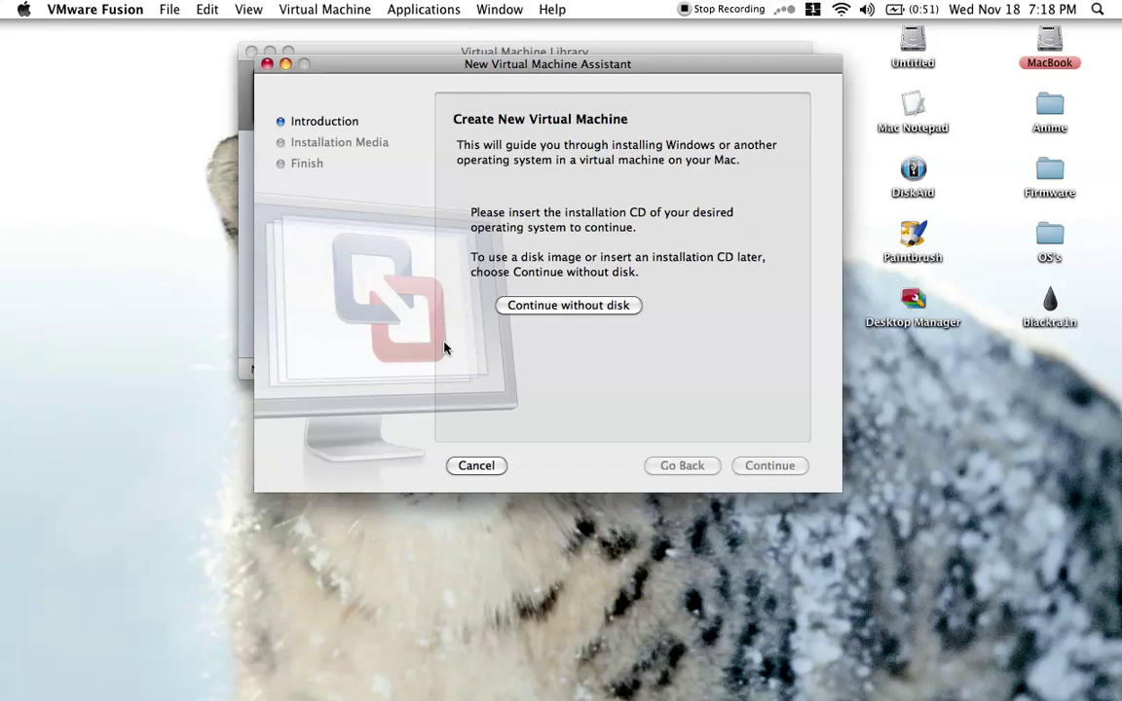
- Continue without a disc and select Desktop > OS's > Windows_7_Ultimate_Activated_AIO.iso as the disk image
{"action": "left_click", "coordinate": [520, 308]}
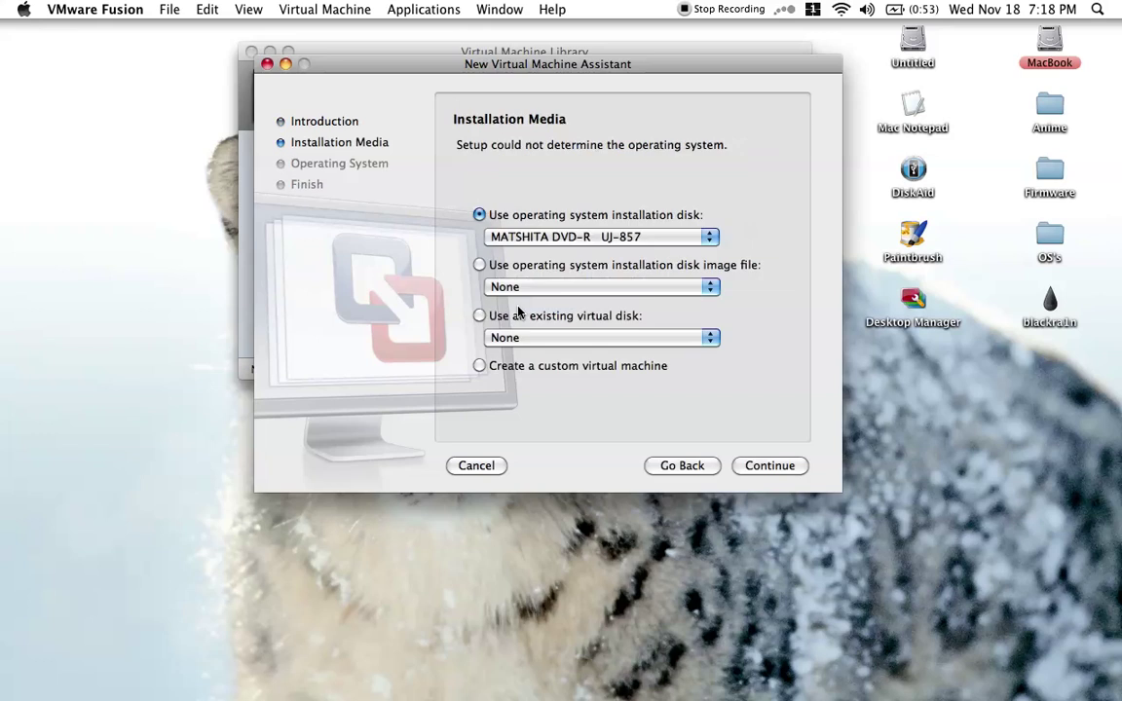
{"action": "left_click", "coordinate": [479, 267]}
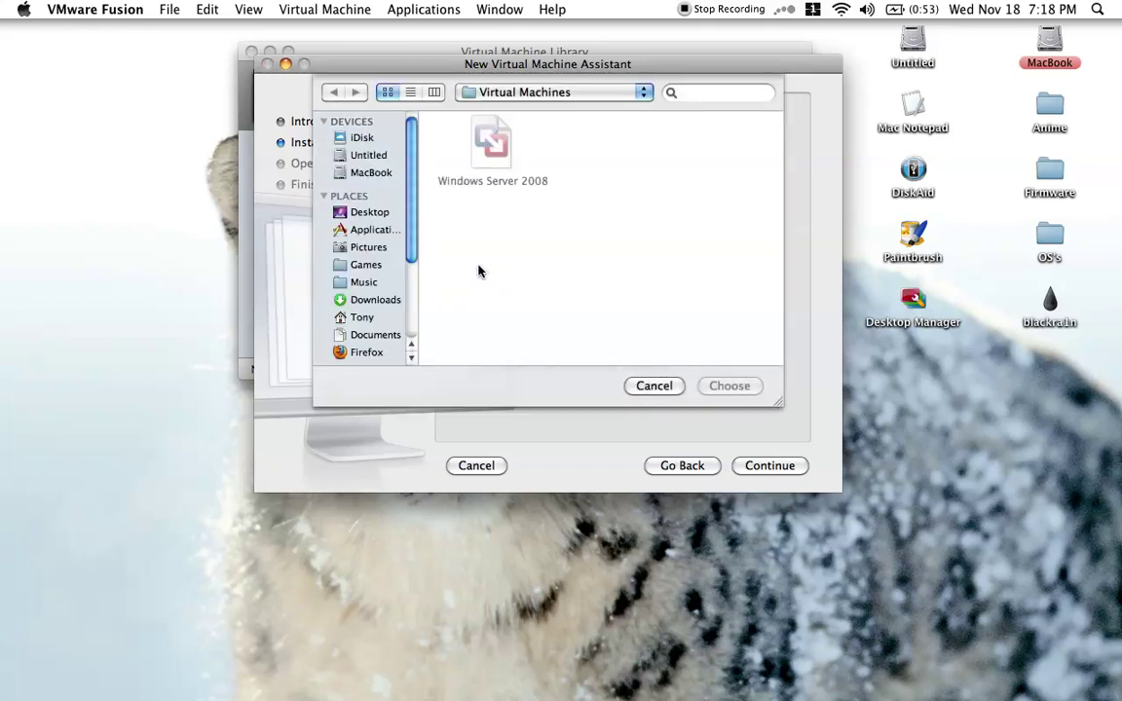
{"action": "left_click", "coordinate": [379, 213]}
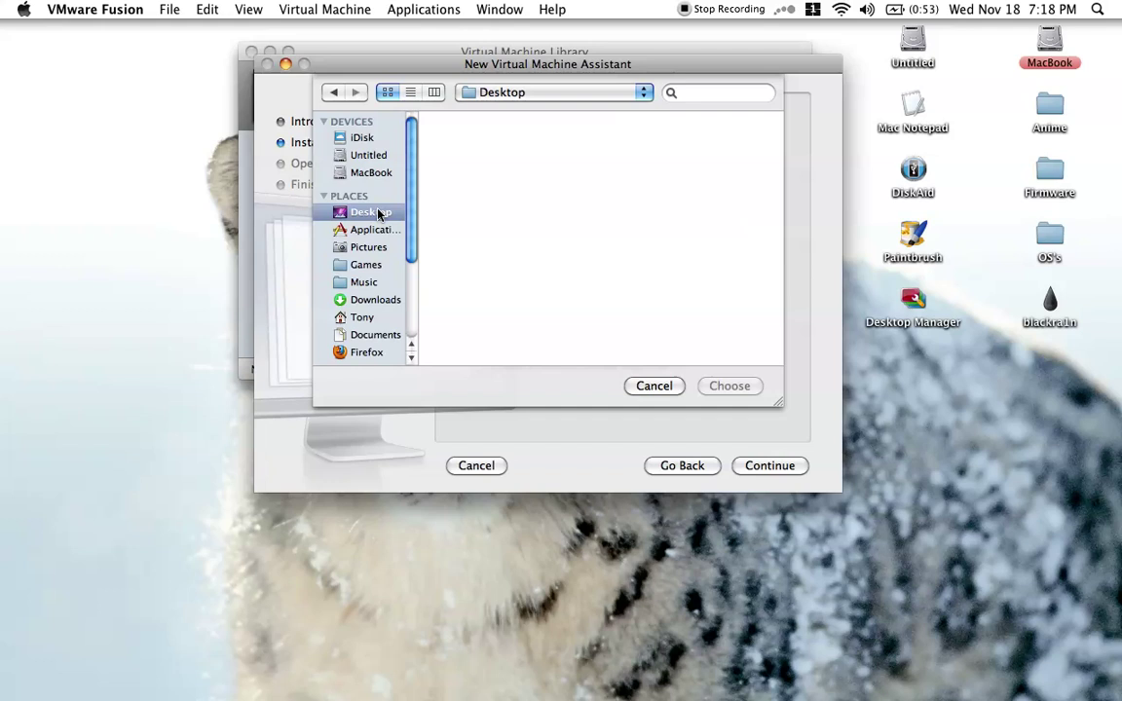
{"action": "scroll", "coordinate": [745, 288], "scroll_direction": "down", "scroll_amount": 3}
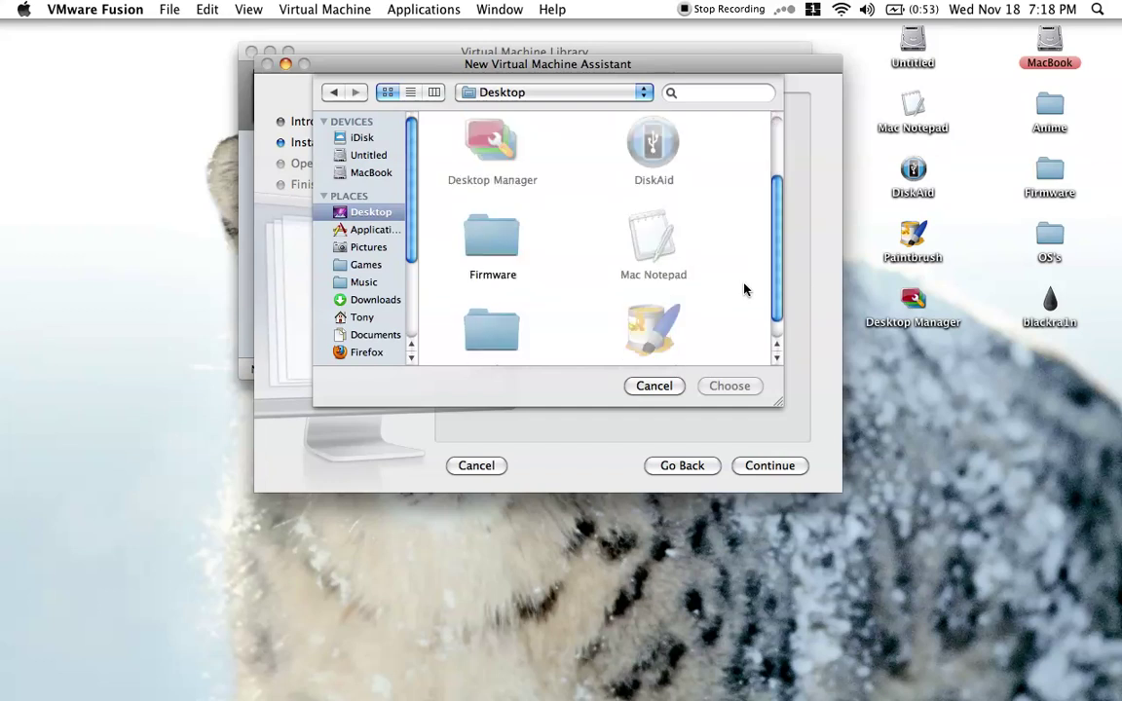
{"action": "scroll", "coordinate": [745, 288], "scroll_direction": "down", "scroll_amount": 1}
{"action": "double_click", "coordinate": [491, 304]}
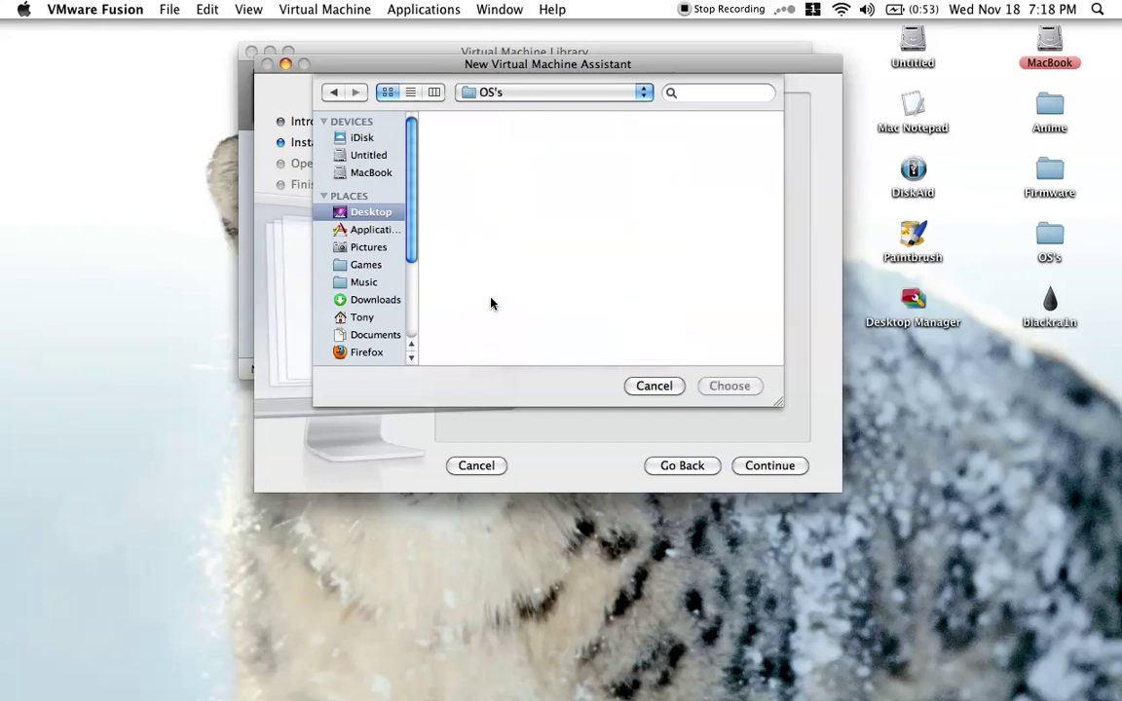
{"action": "scroll", "coordinate": [499, 222], "scroll_direction": "down", "scroll_amount": 2}
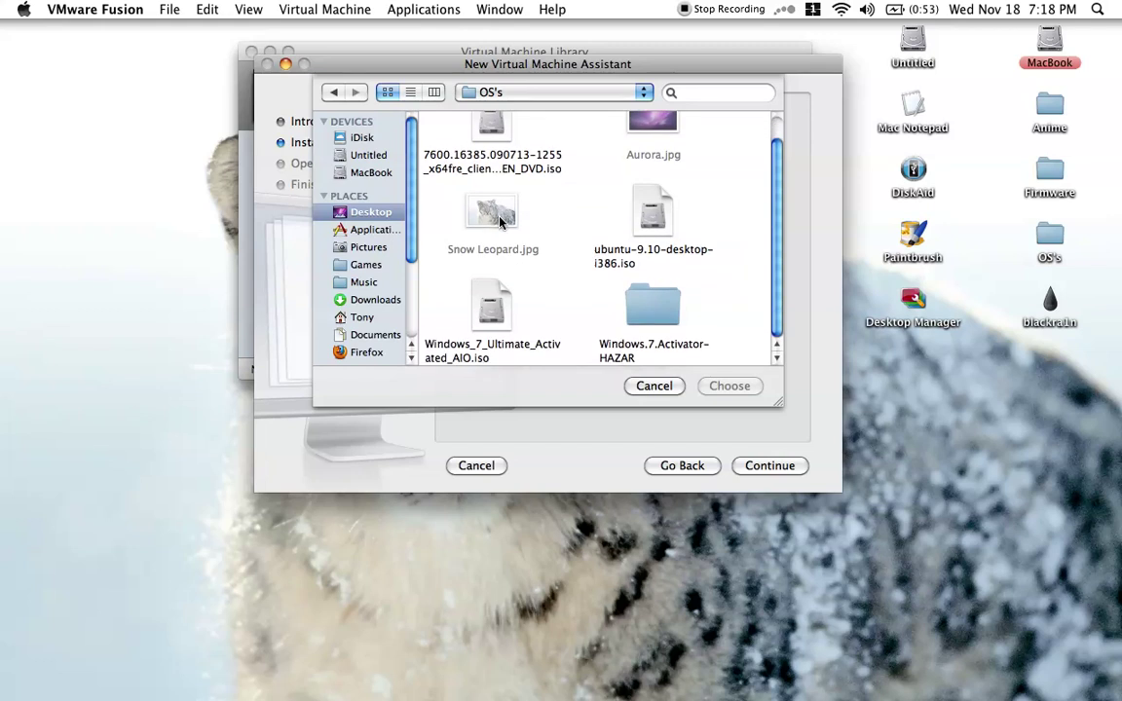
{"action": "double_click", "coordinate": [492, 305]}
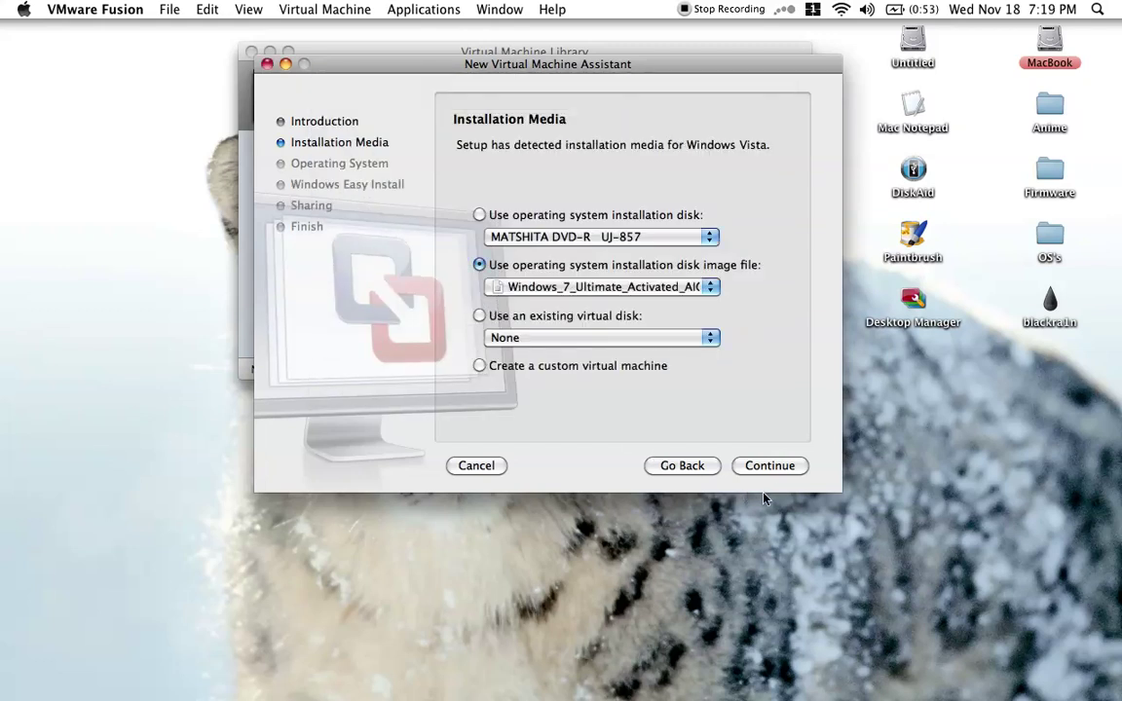
- Set the guest operating system version to Windows Server 2008
{"action": "left_click", "coordinate": [769, 466]}
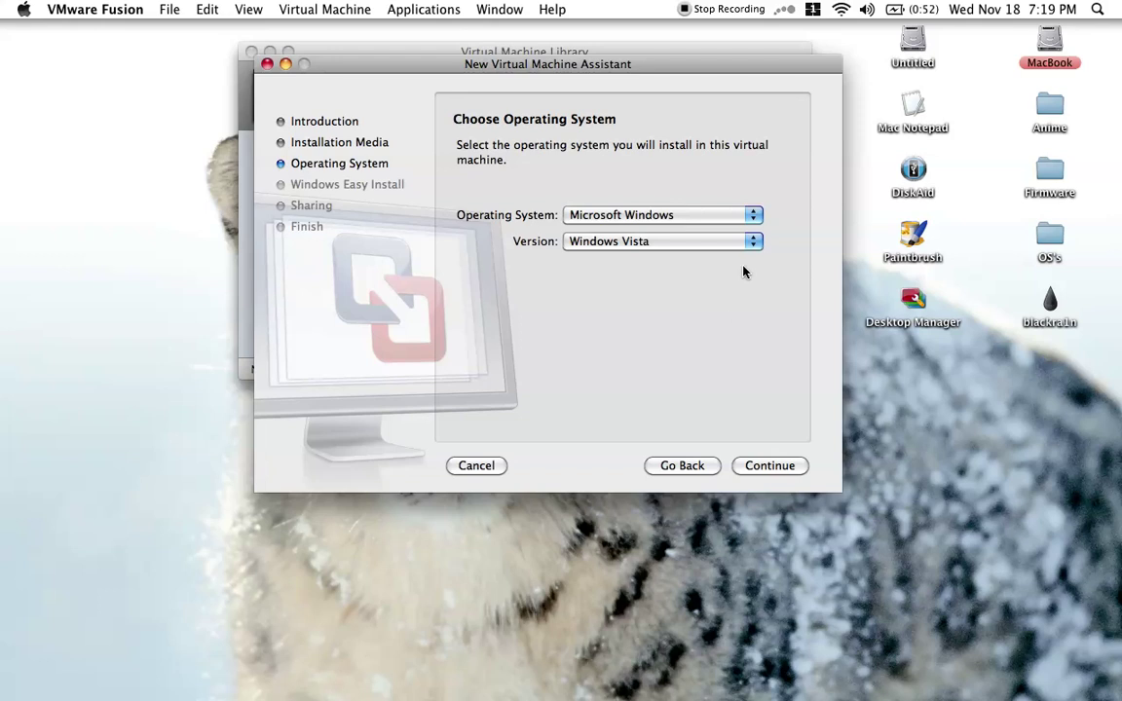
{"action": "left_click", "coordinate": [752, 241]}
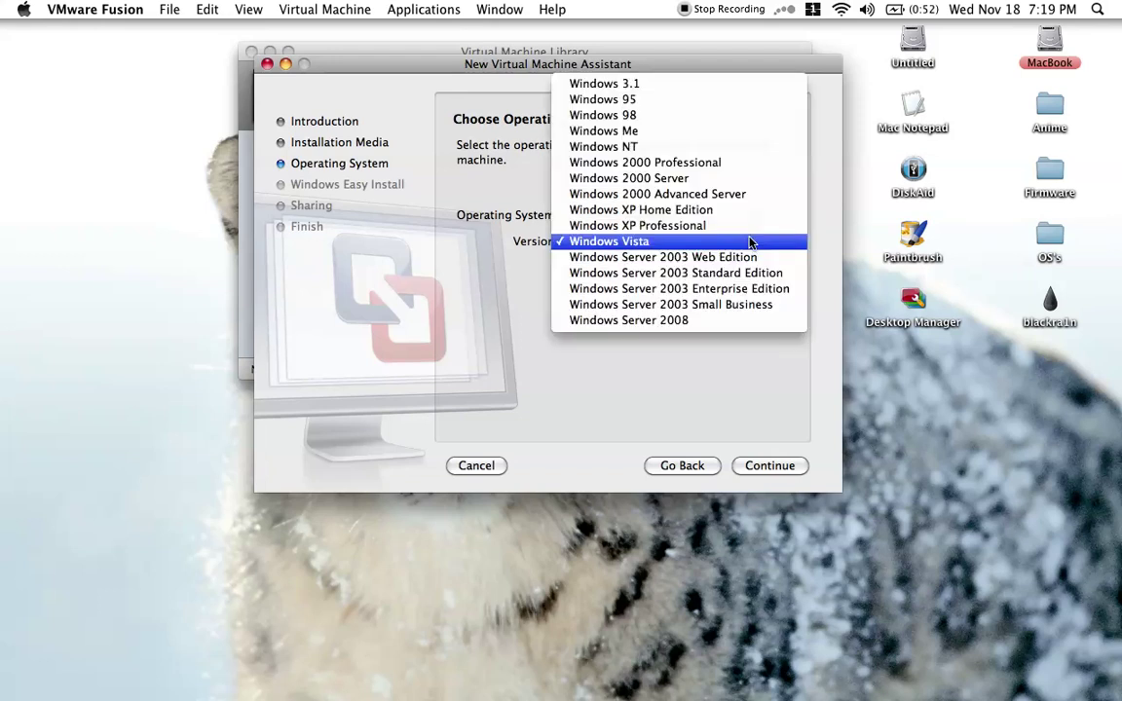
{"action": "left_click", "coordinate": [705, 324]}
- Turn off Use Easy Install and advance to the Finish summary
{"action": "left_click", "coordinate": [764, 470]}
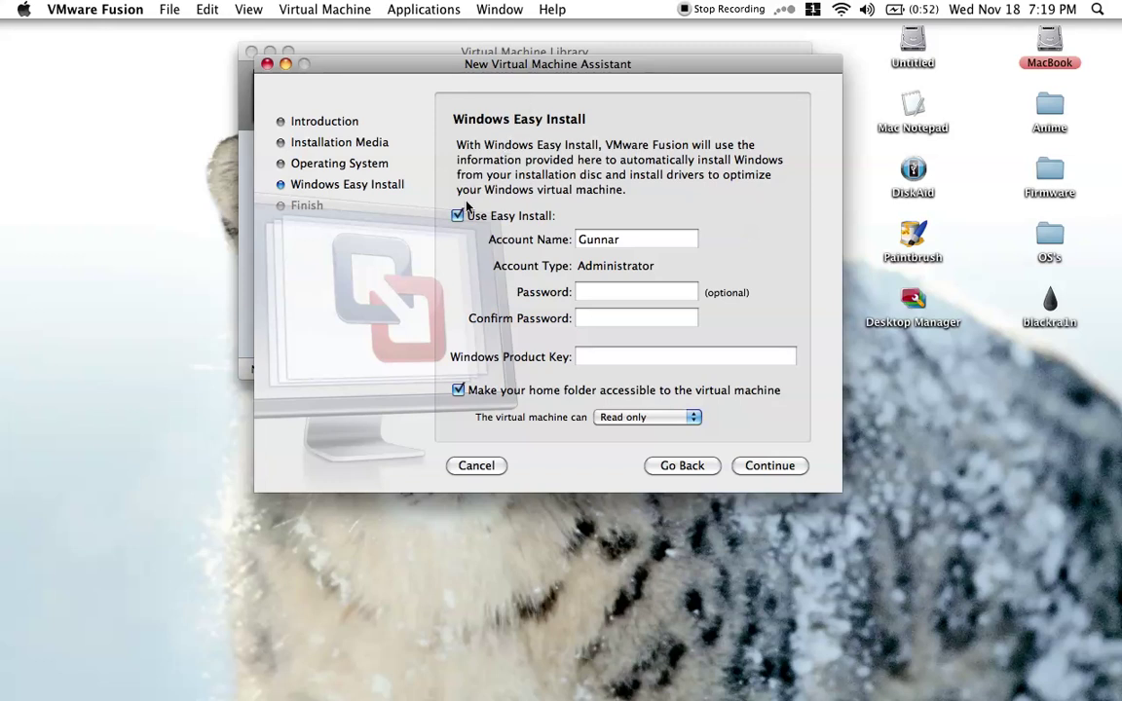
{"action": "left_click", "coordinate": [460, 217]}
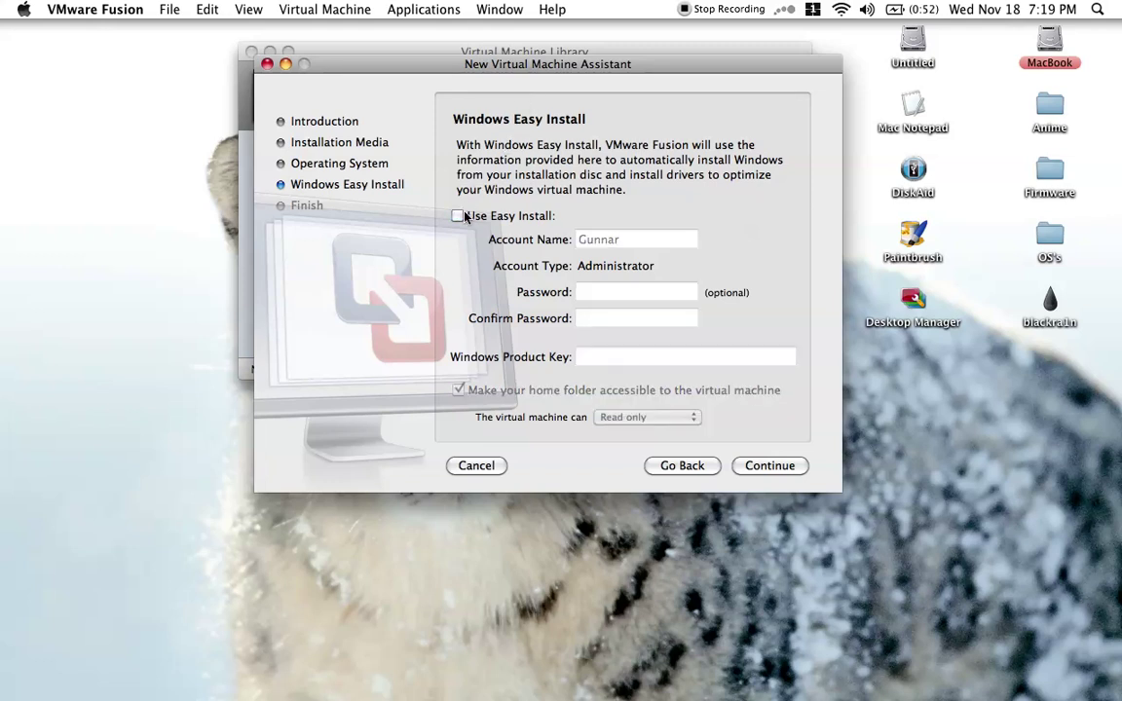
{"action": "left_click", "coordinate": [755, 466]}
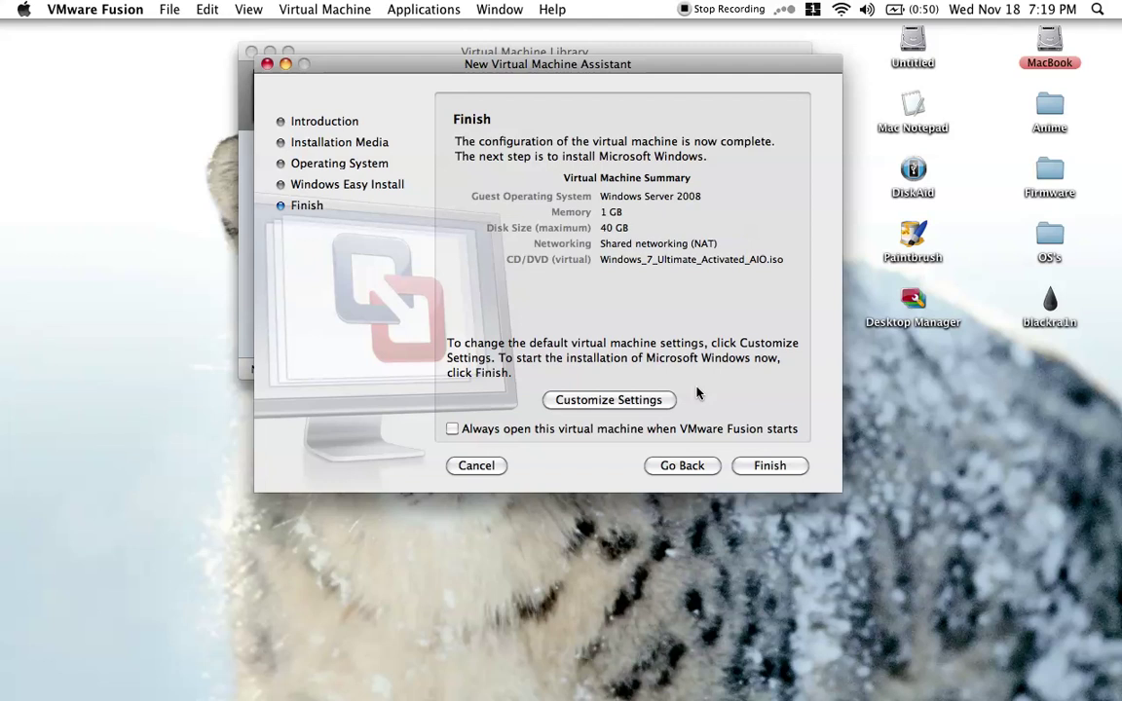
- Cancel the assistant, restore the Windows Server 2008 VM, and sign in with the account password
{"action": "left_click", "coordinate": [473, 465]}
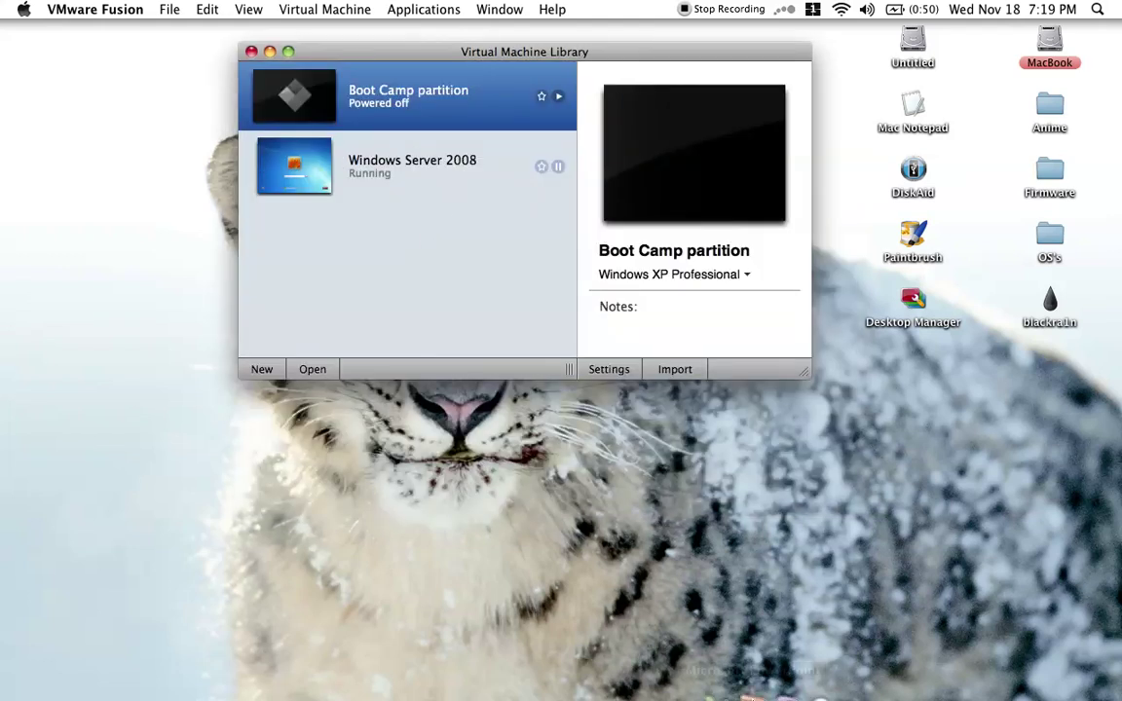
{"action": "left_click", "coordinate": [921, 656]}
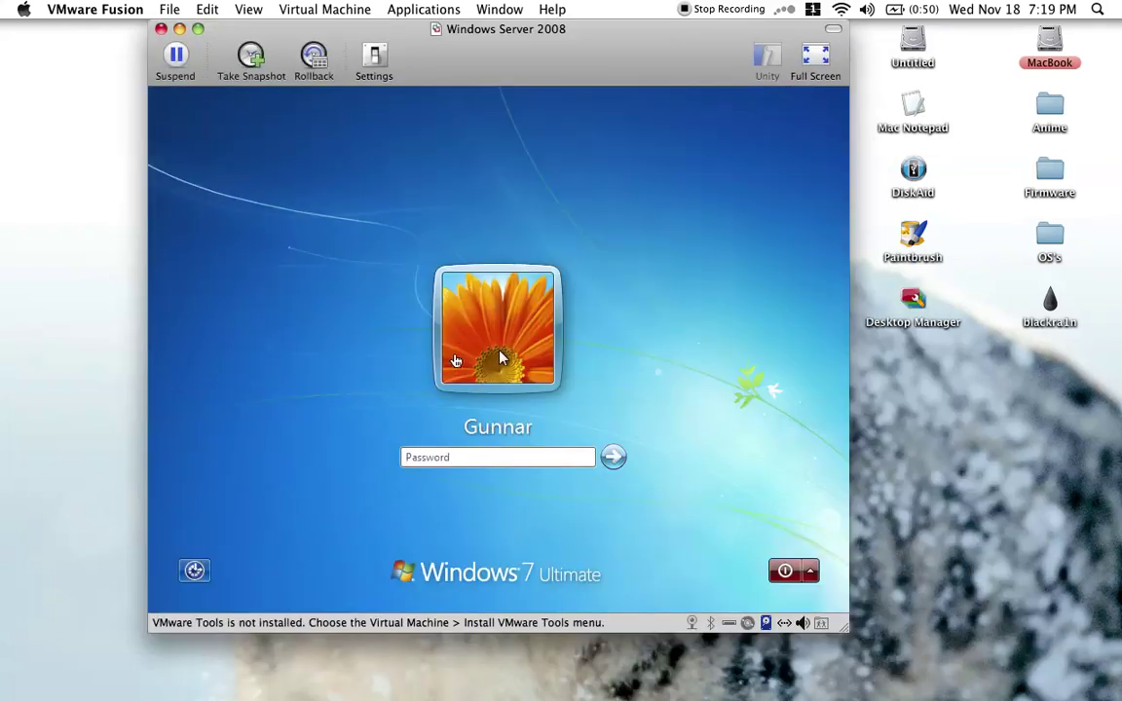
{"action": "left_click", "coordinate": [500, 358]}
{"action": "type", "text": "******"}
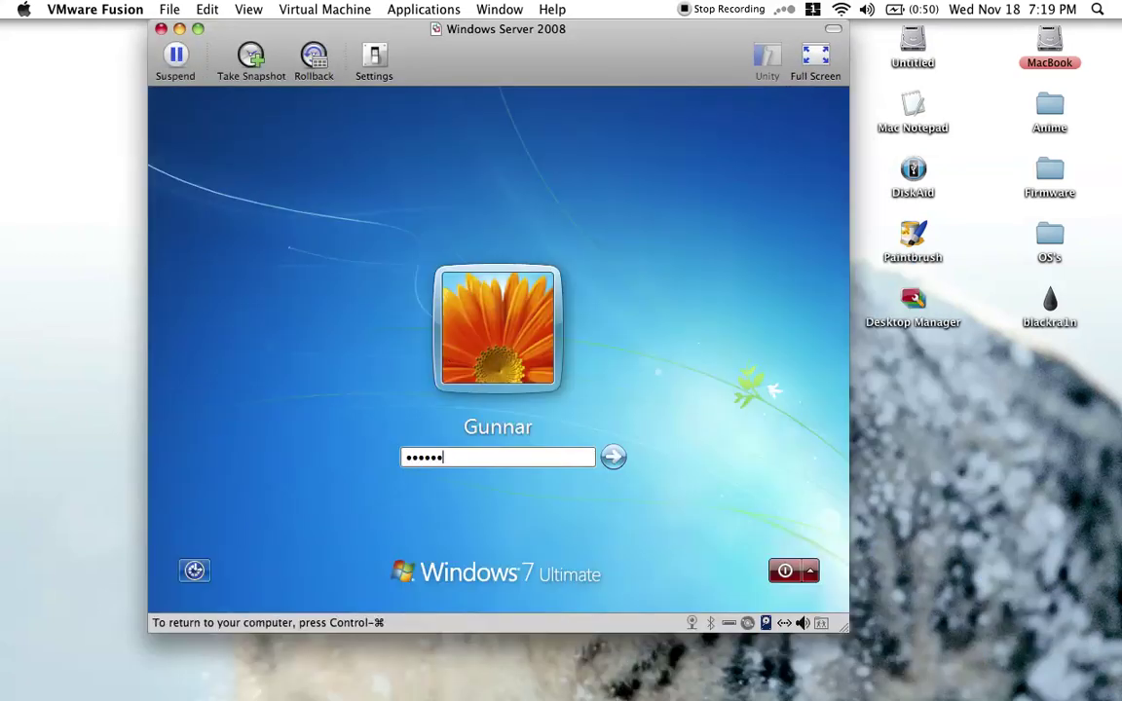
{"action": "type", "text": "***"}
{"action": "key", "text": "Return"}
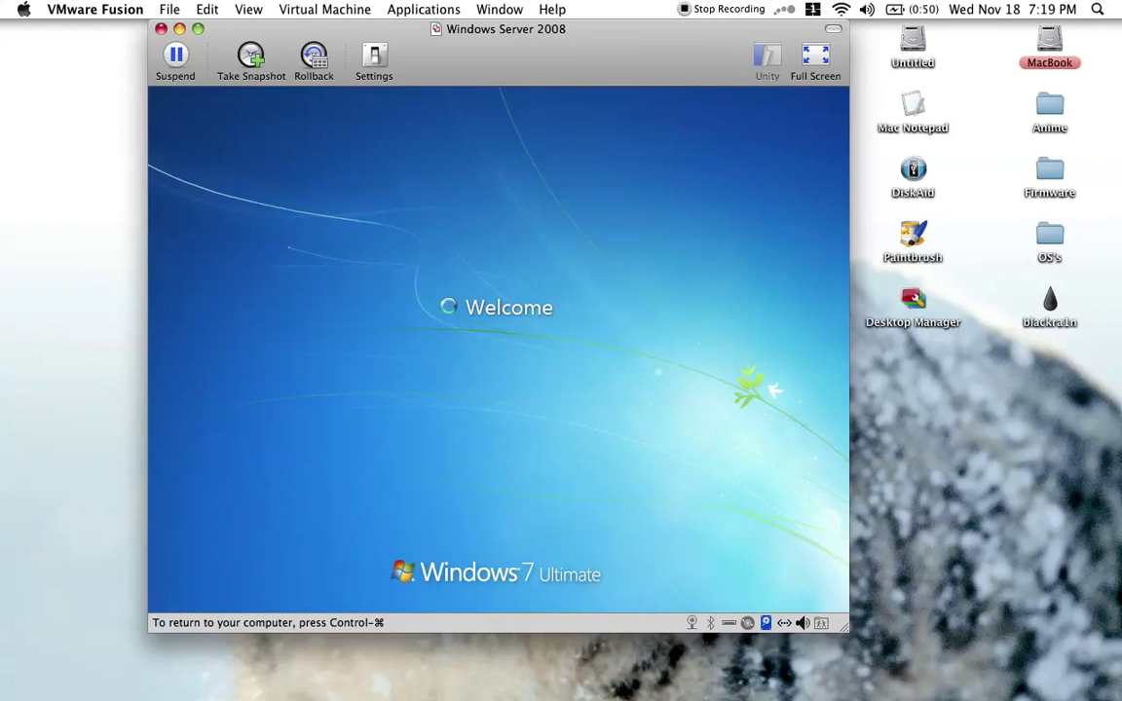
- Minimize the signed-in Windows machine and reopen the New Virtual Machine Assistant from the Library
{"action": "left_click", "coordinate": [179, 29]}
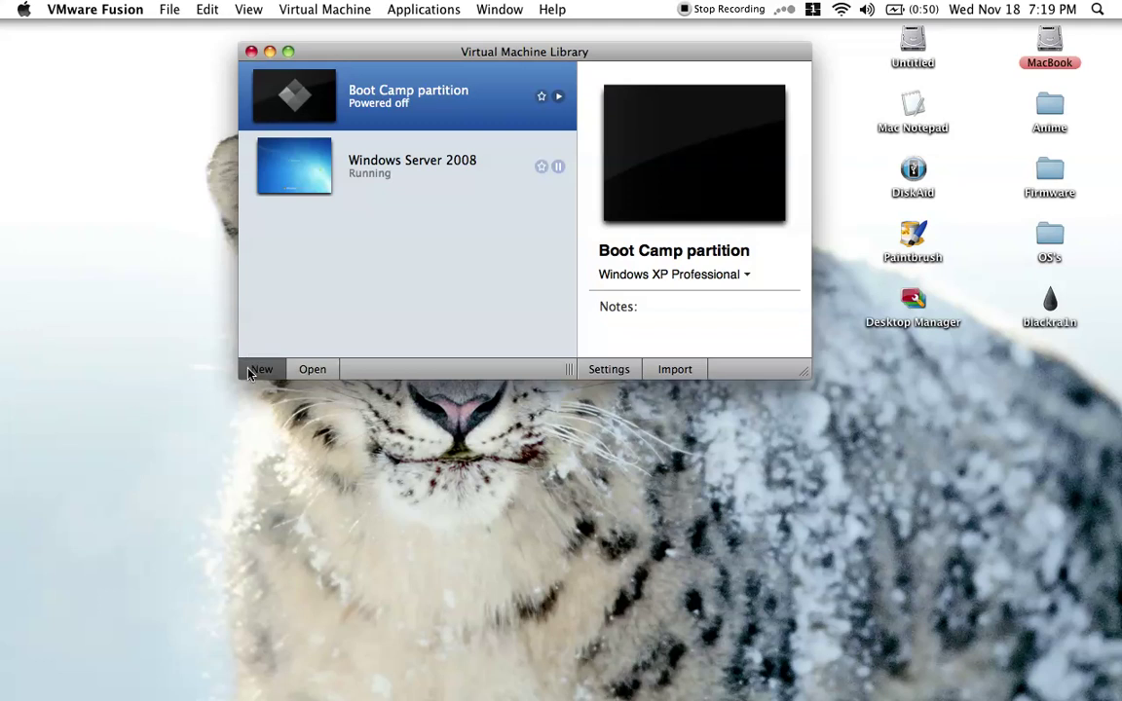
{"action": "left_click", "coordinate": [251, 370]}
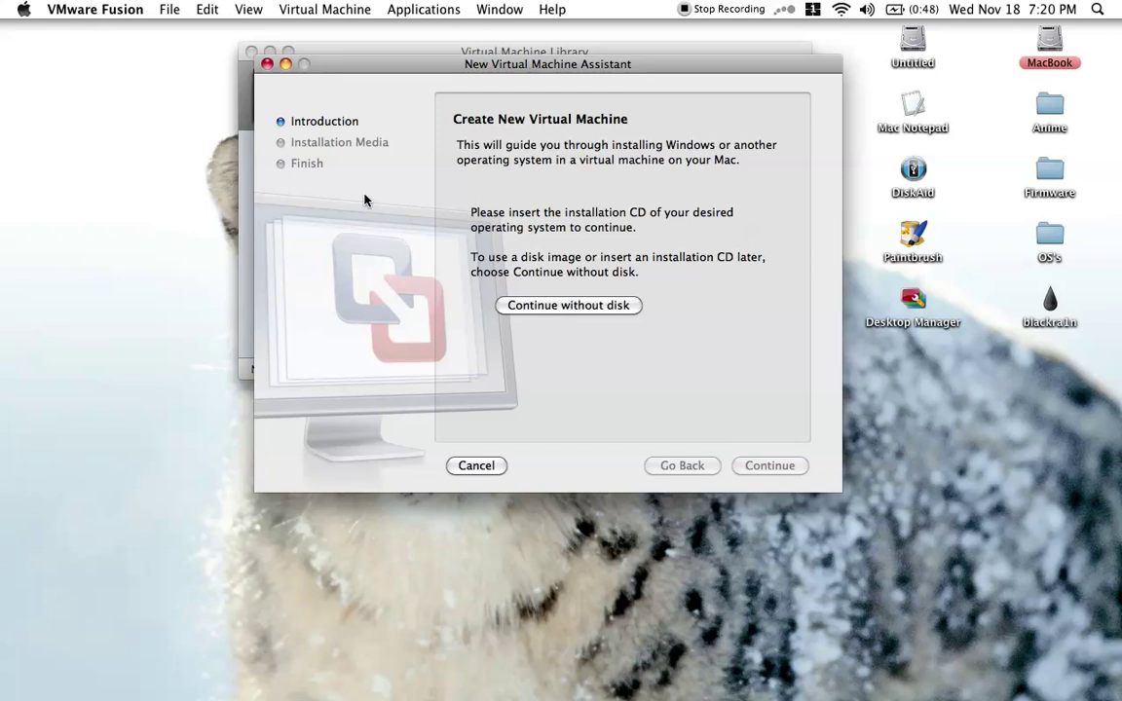
- Close the assistant and restore the Windows Server 2008 machine from the Dock to its Windows 7 desktop
{"action": "left_click", "coordinate": [268, 65]}
{"action": "mouse_move", "coordinate": [732, 694]}
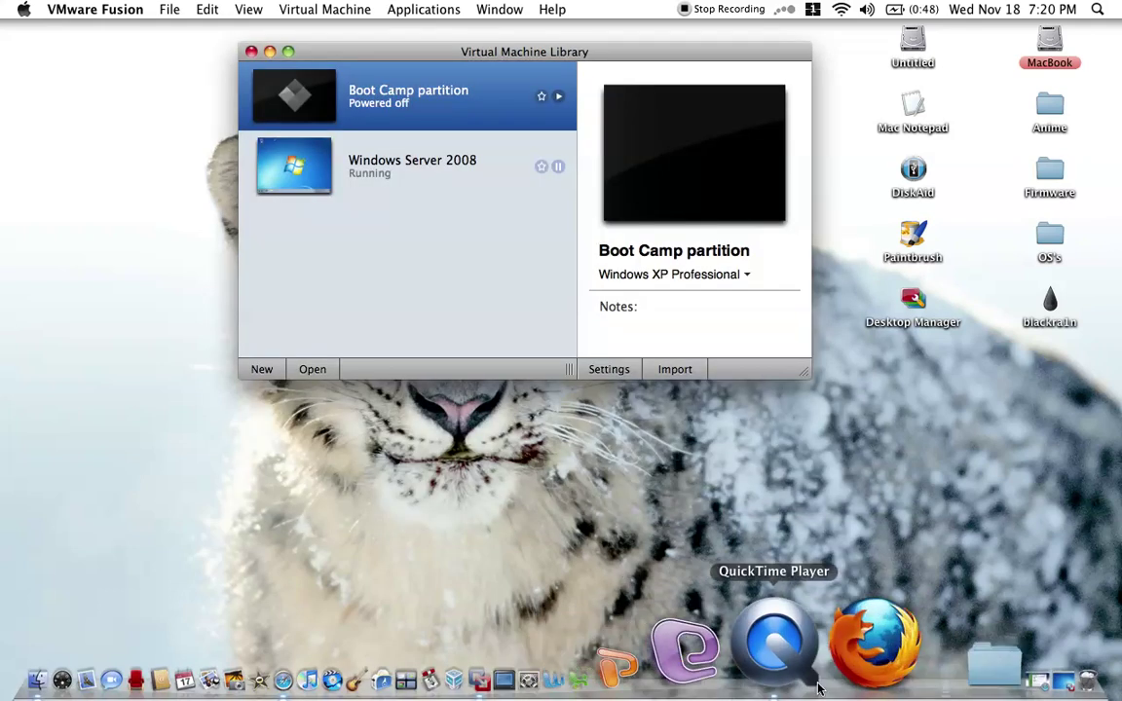
{"action": "left_click", "coordinate": [926, 673]}
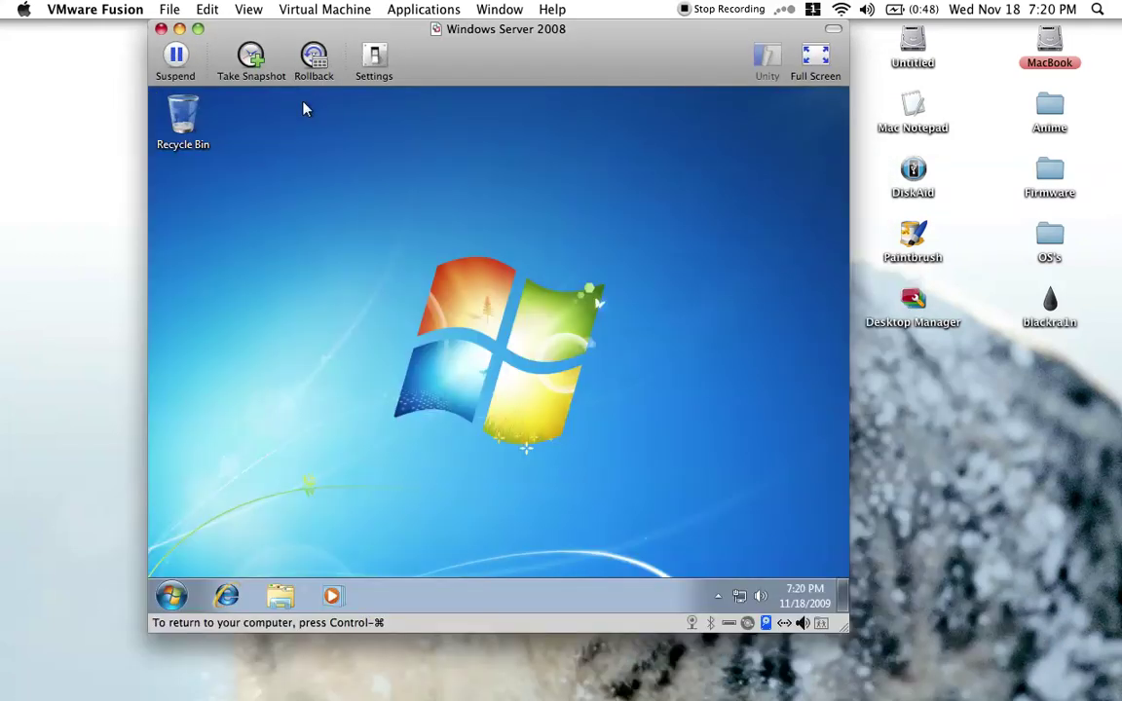
{"action": "left_click_drag", "start_coordinate": [549, 276], "coordinate": [626, 224]}
- Open and dismiss the Windows 7 Start menu, then release input to the Mac with Control-Command
{"action": "left_click", "coordinate": [171, 596]}
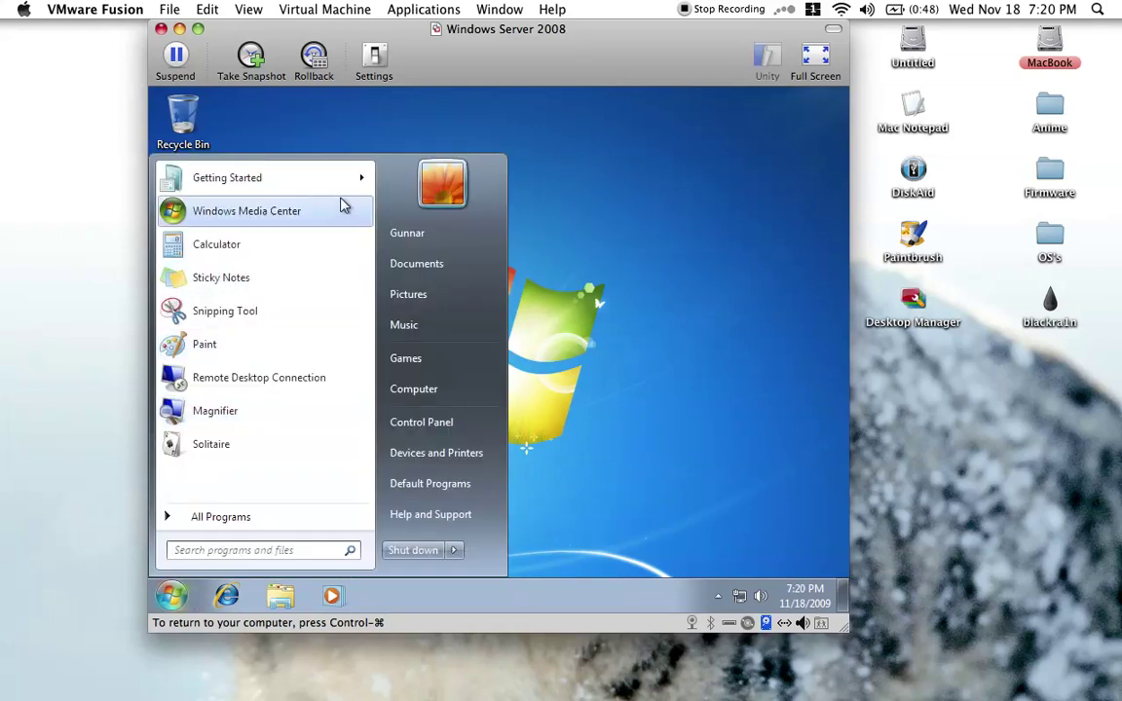
{"action": "left_click", "coordinate": [590, 358]}
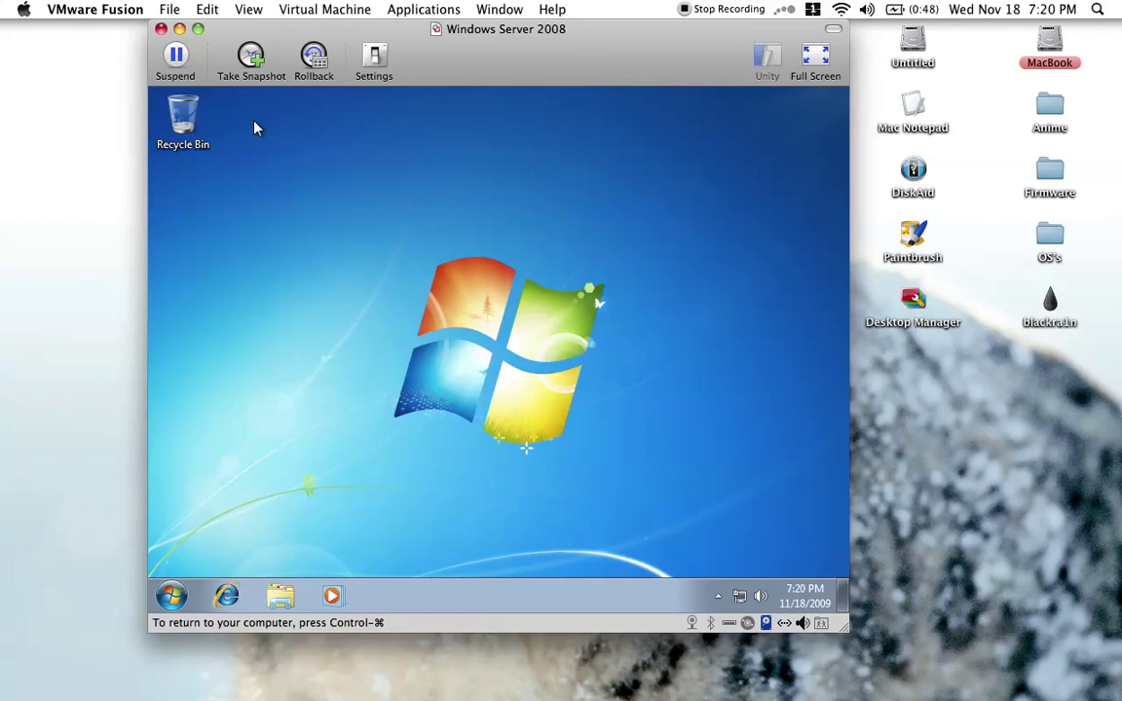
{"action": "key", "text": "ctrl+super"}
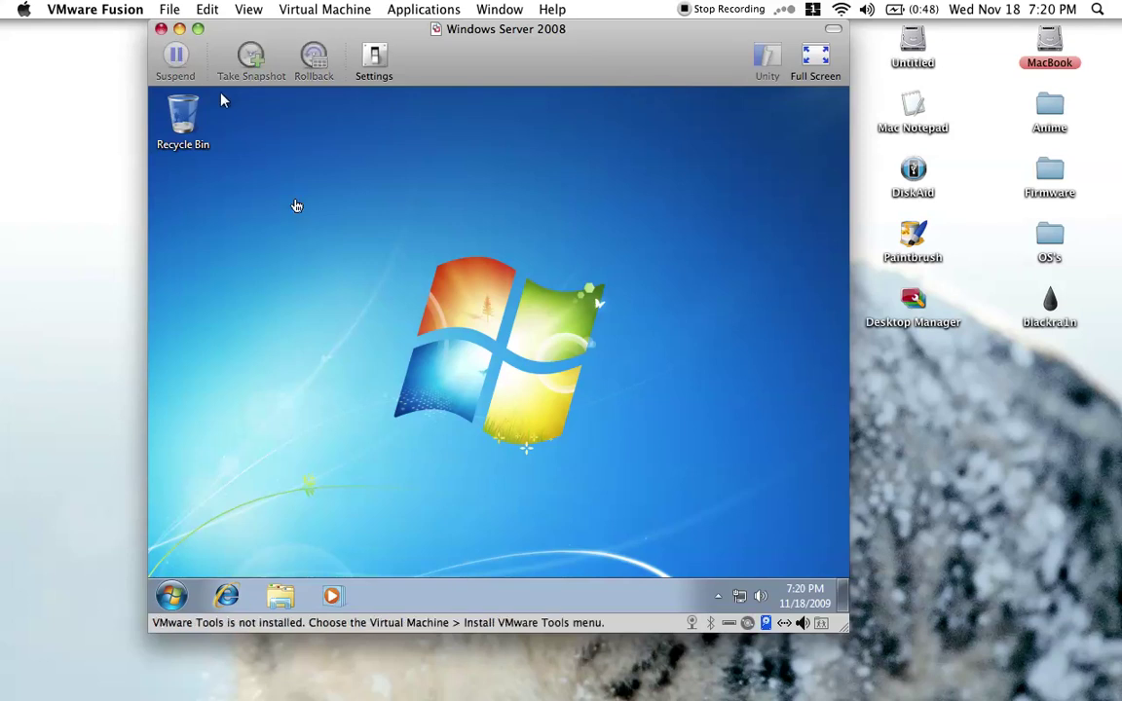